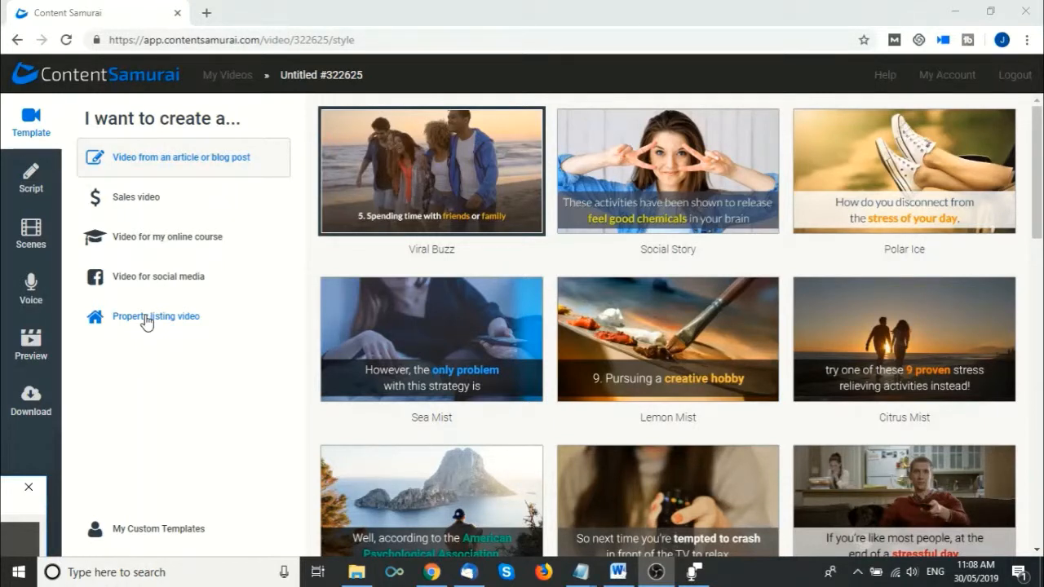
Browse the property listing and article or blog post templates, and preview the Social Story template's sample video.
{"action": "left_click", "coordinate": [147, 323]}
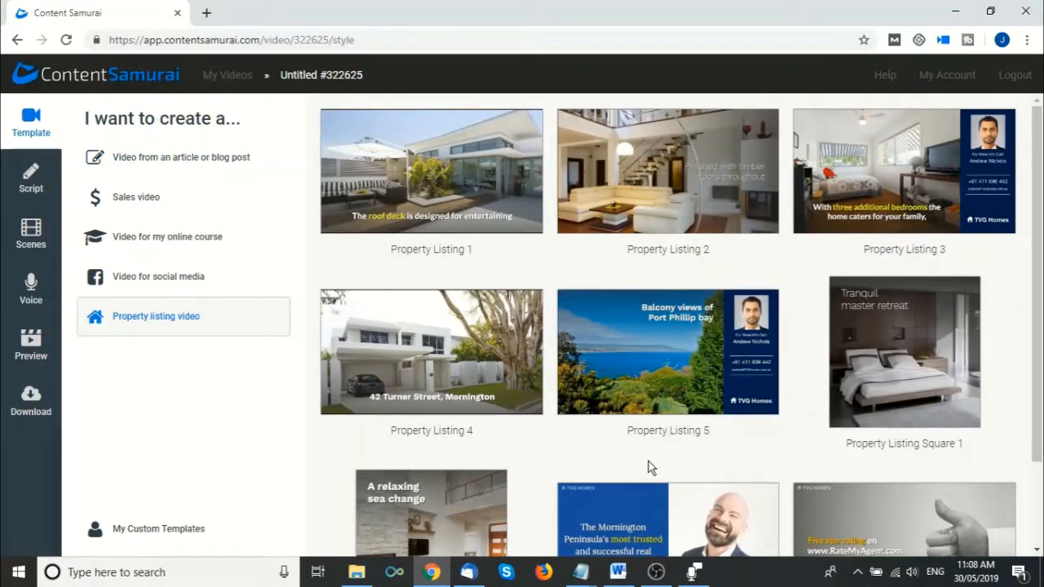
{"action": "left_click", "coordinate": [181, 160]}
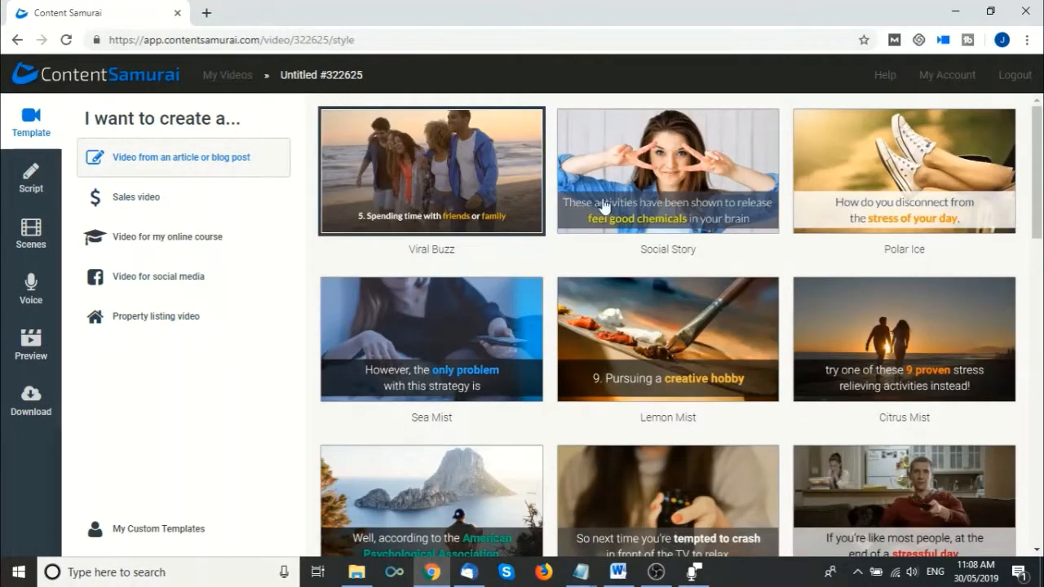
{"action": "left_click", "coordinate": [663, 170]}
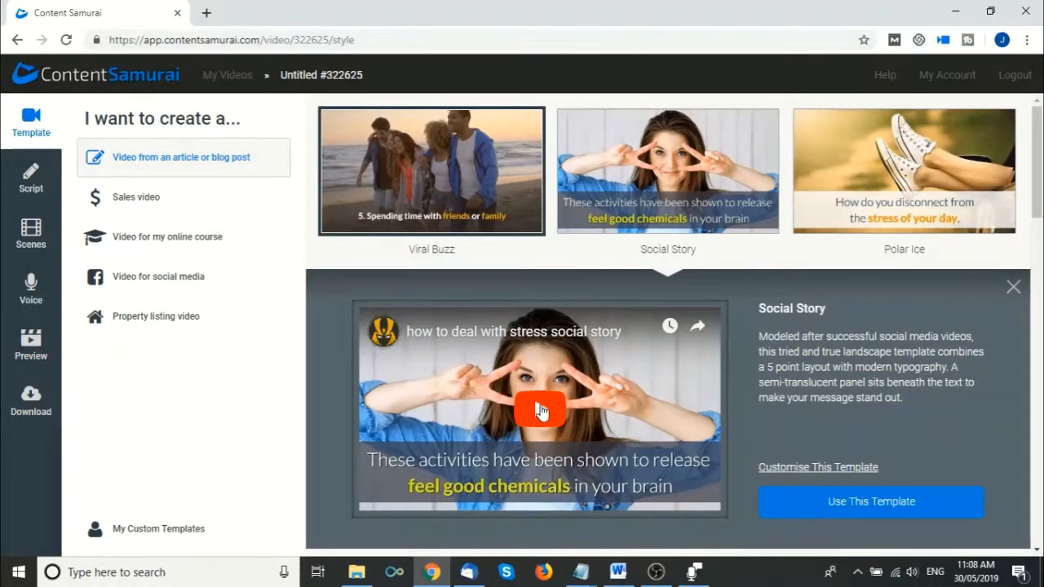
{"action": "left_click", "coordinate": [540, 410]}
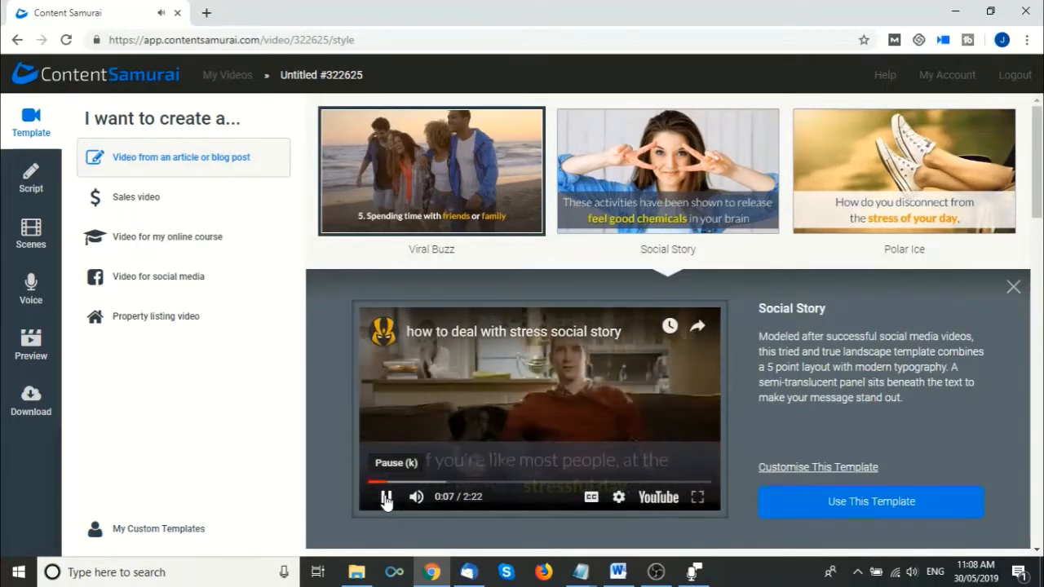
{"action": "left_click", "coordinate": [386, 498]}
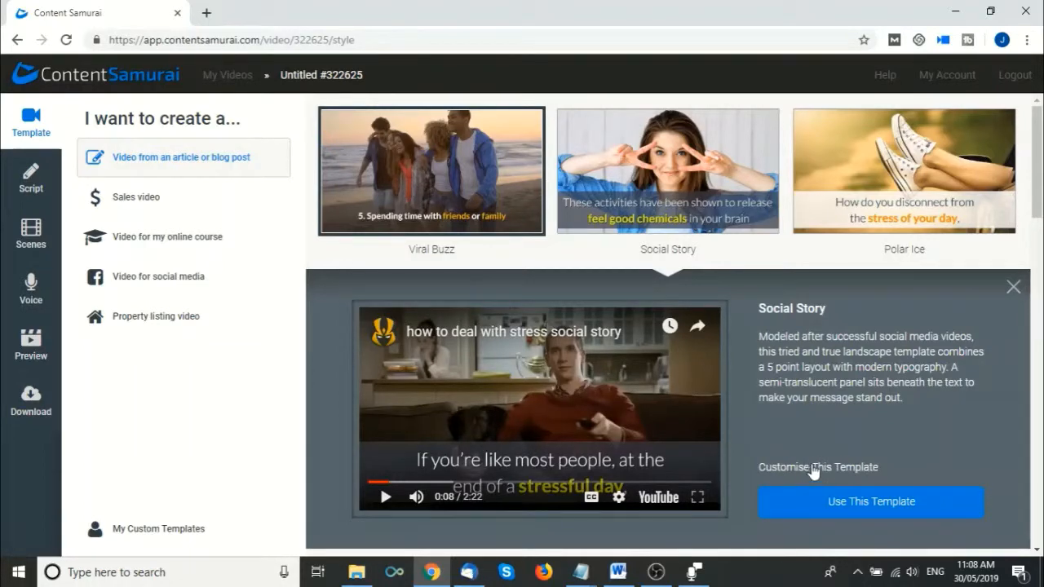
Try customising the Social Story template with the Dancing Script font style.
{"action": "left_click", "coordinate": [813, 468]}
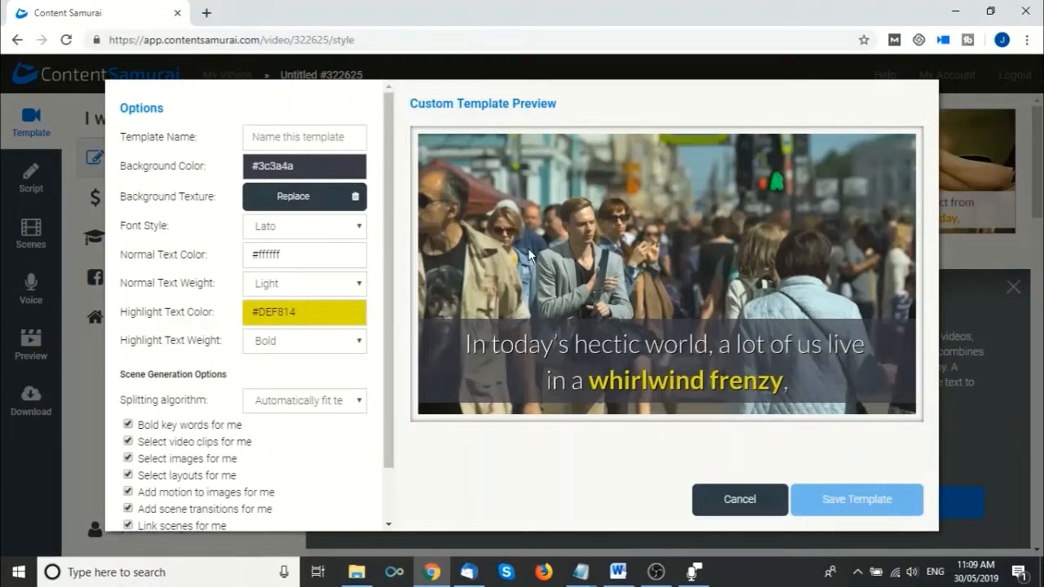
{"action": "left_click", "coordinate": [360, 227]}
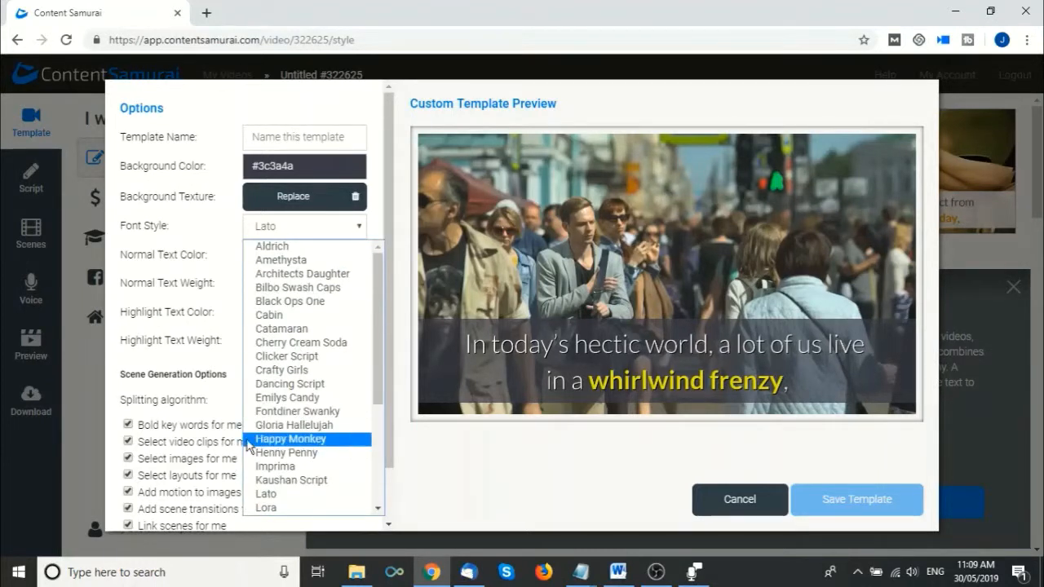
{"action": "left_click", "coordinate": [281, 384]}
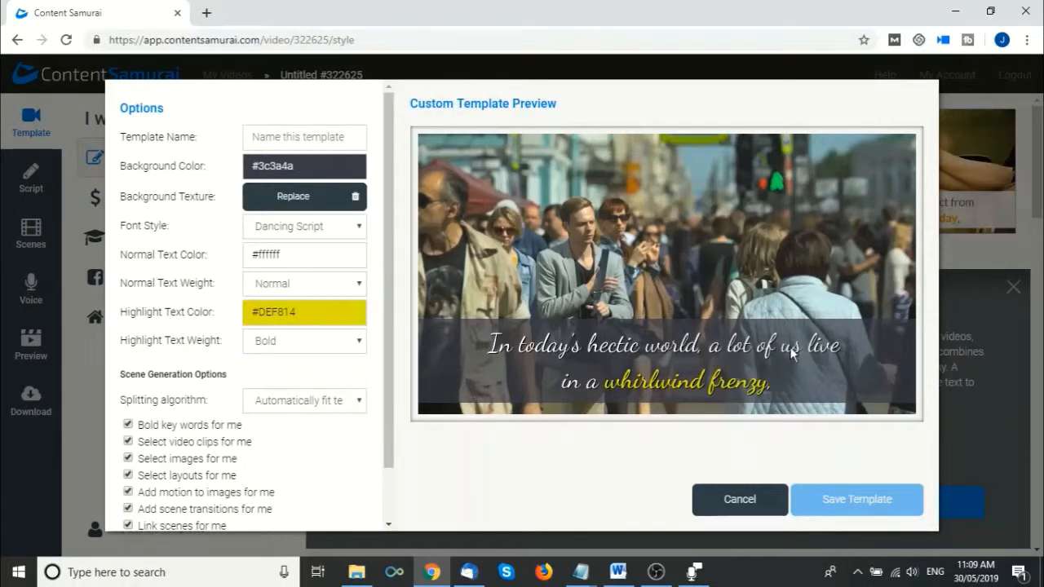
Try the highlight text colour #a5119a with Normal weight, and discard the template customisation.
{"action": "left_click", "coordinate": [323, 317]}
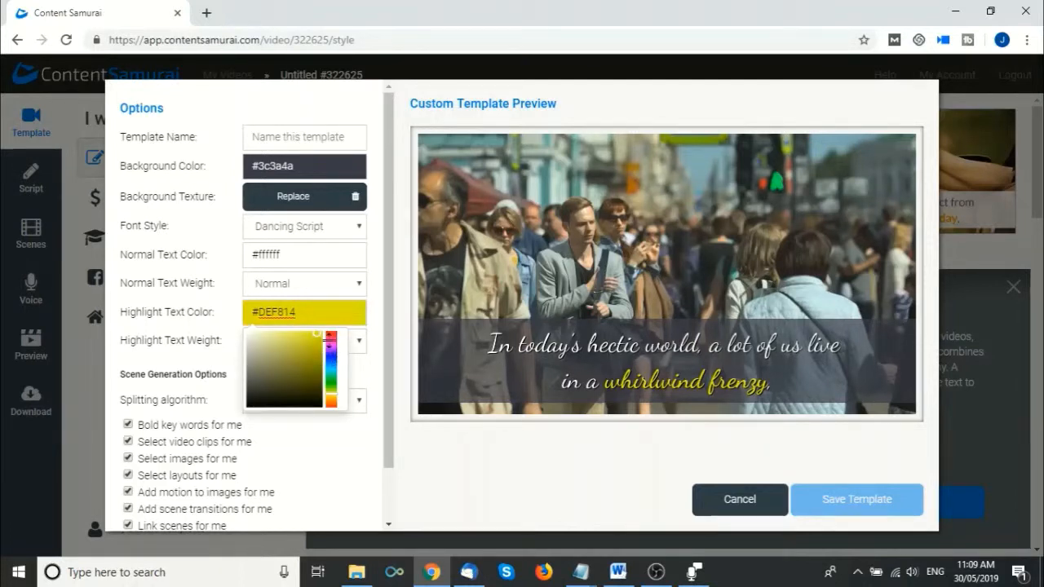
{"action": "left_click", "coordinate": [330, 342]}
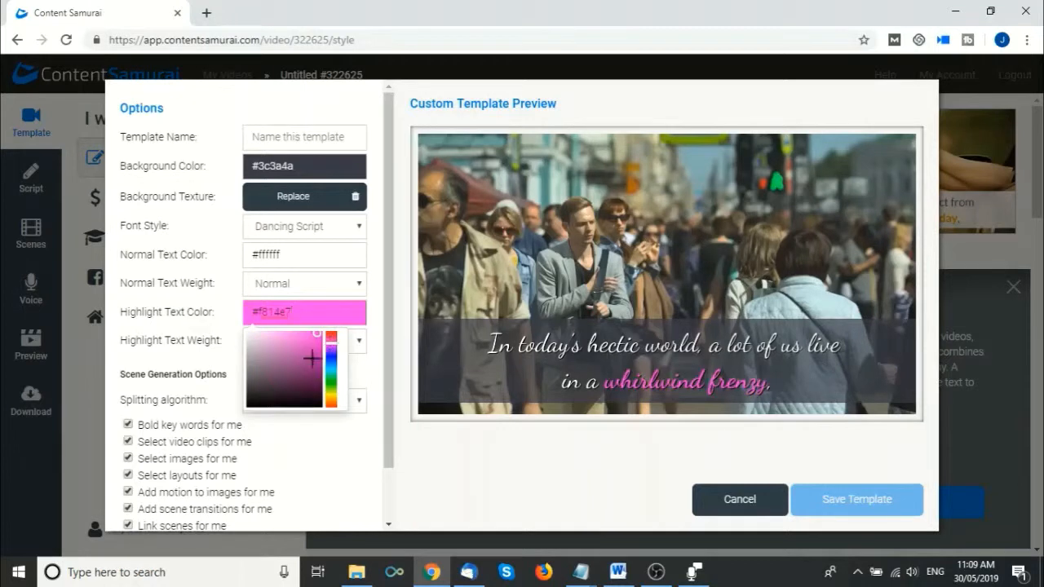
{"action": "left_click", "coordinate": [314, 358]}
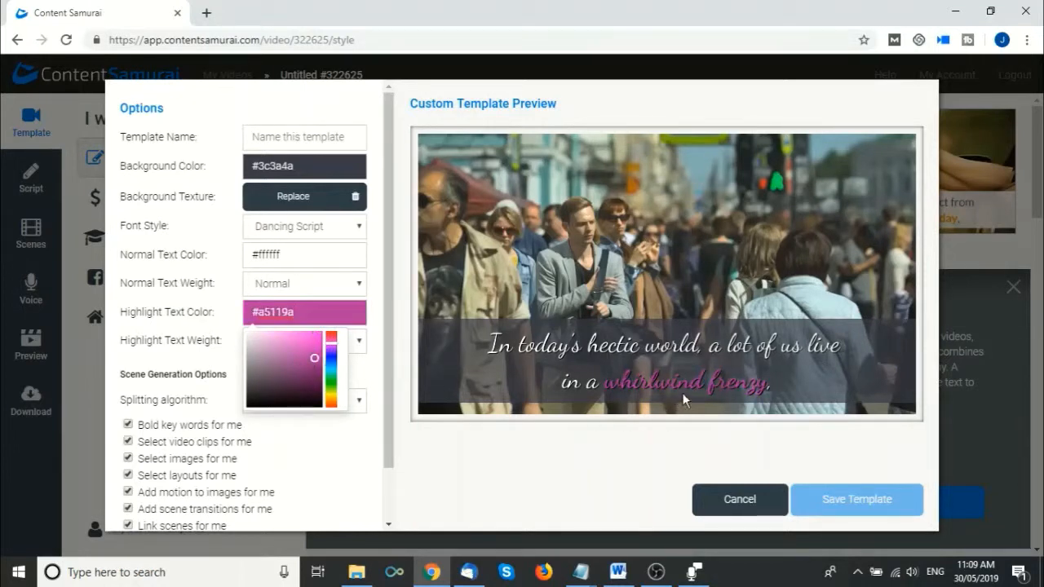
{"action": "left_click", "coordinate": [353, 440]}
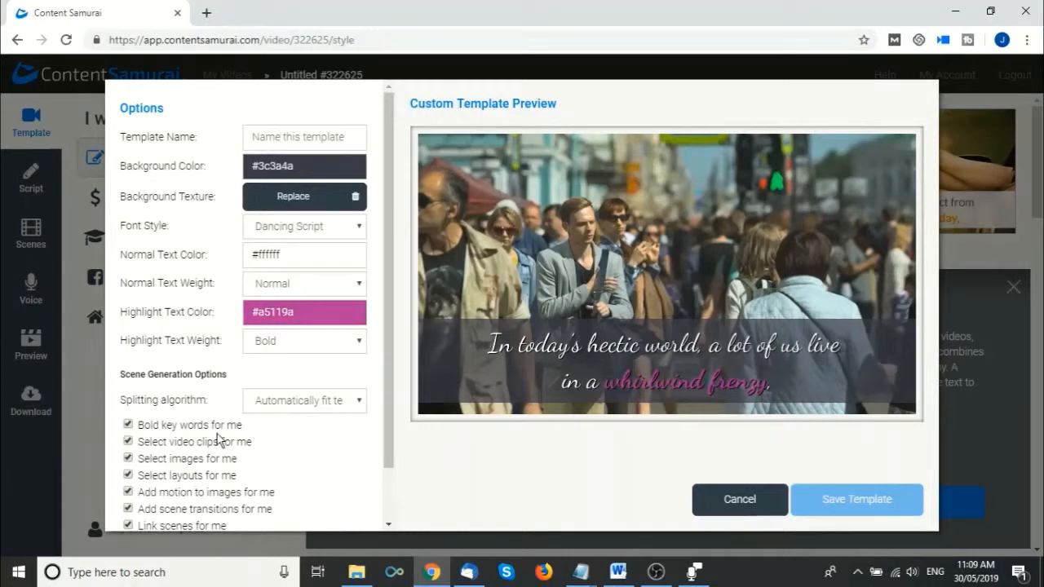
{"action": "left_click", "coordinate": [358, 341]}
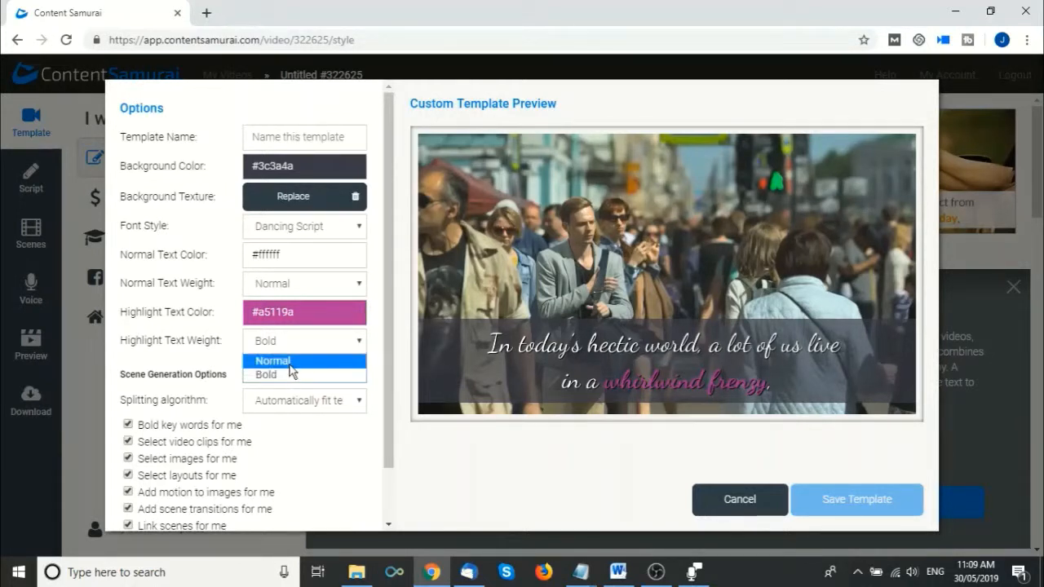
{"action": "left_click", "coordinate": [290, 363]}
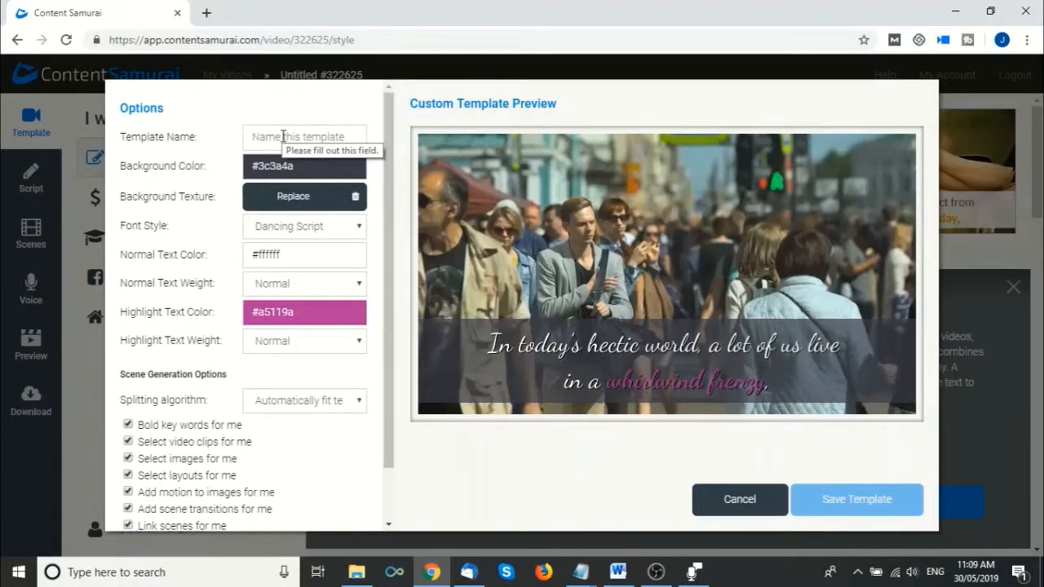
{"action": "left_click", "coordinate": [740, 499]}
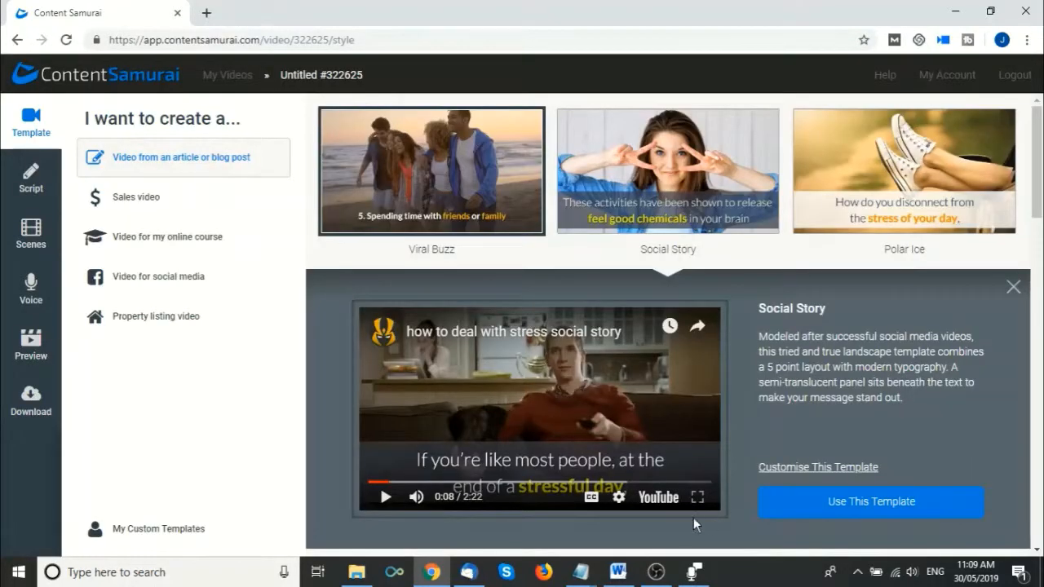
Use the Social Story template for the video and title it "demonstration video".
{"action": "left_click", "coordinate": [861, 506]}
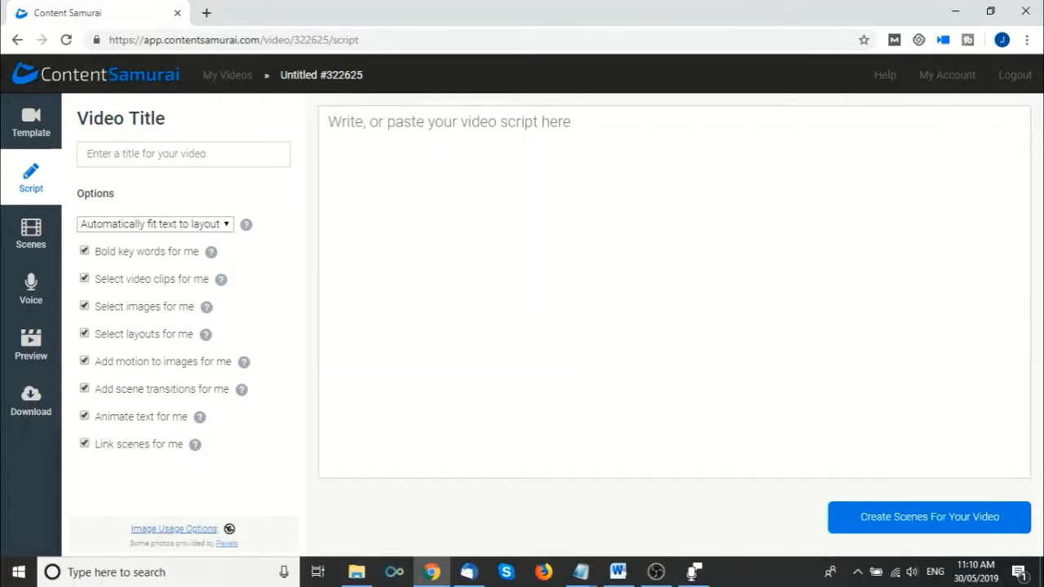
{"action": "key", "text": "alt+Tab"}
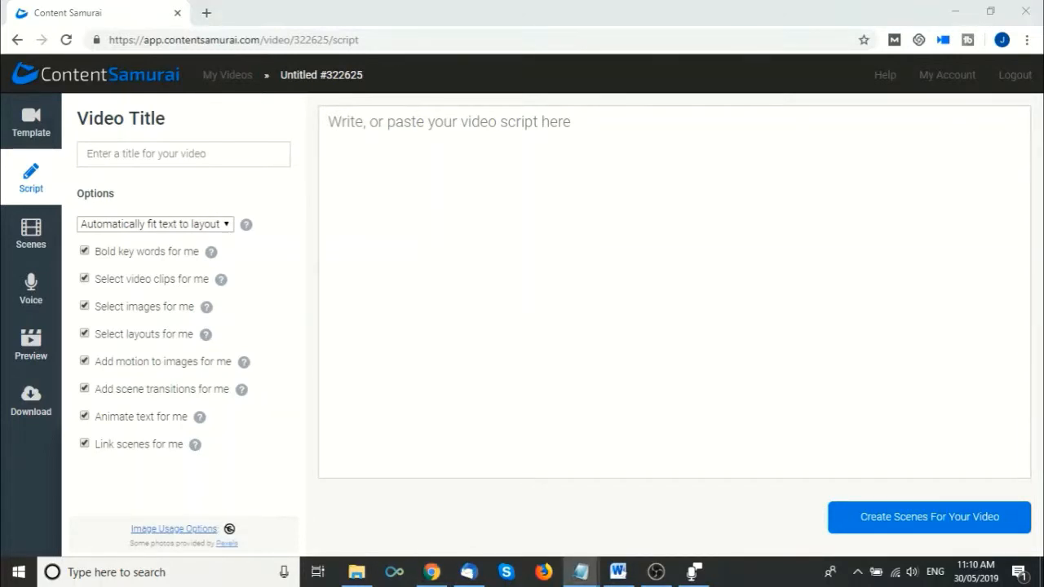
{"action": "left_click", "coordinate": [127, 150]}
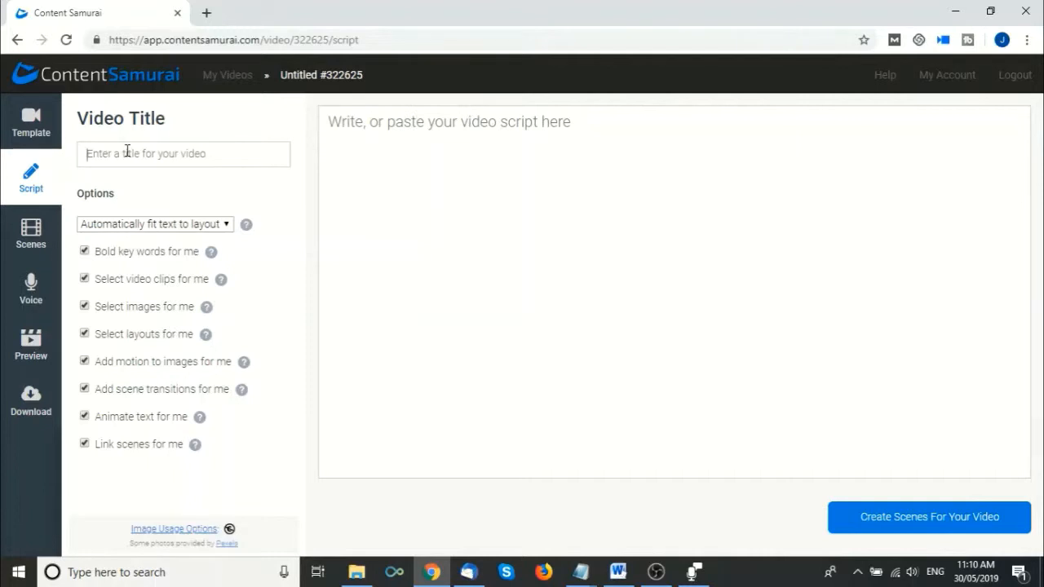
{"action": "type", "text": "demonstration video"}
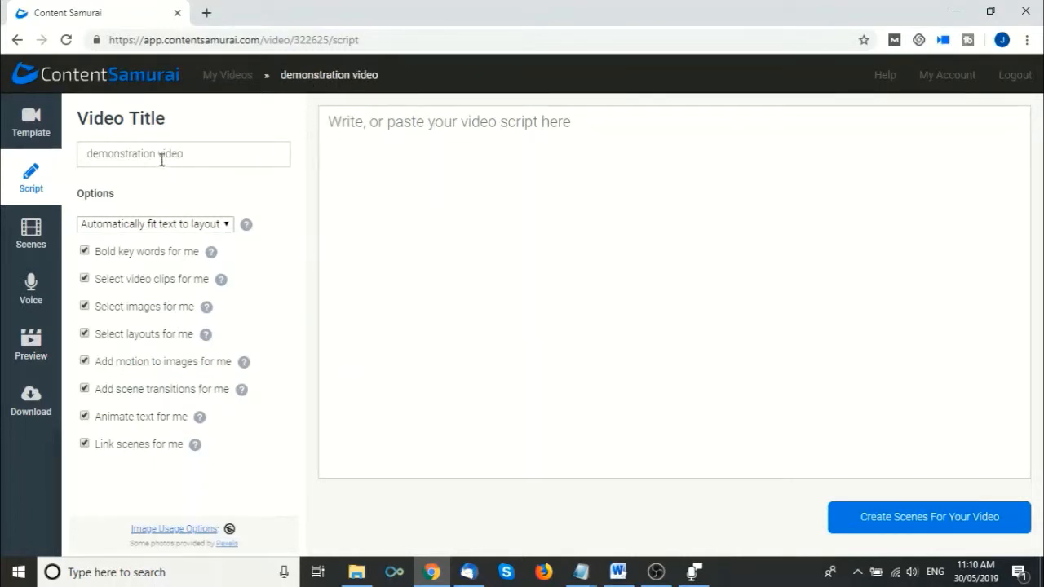
Paste the copied text about building trust and using video into the video script.
{"action": "right_click", "coordinate": [330, 122]}
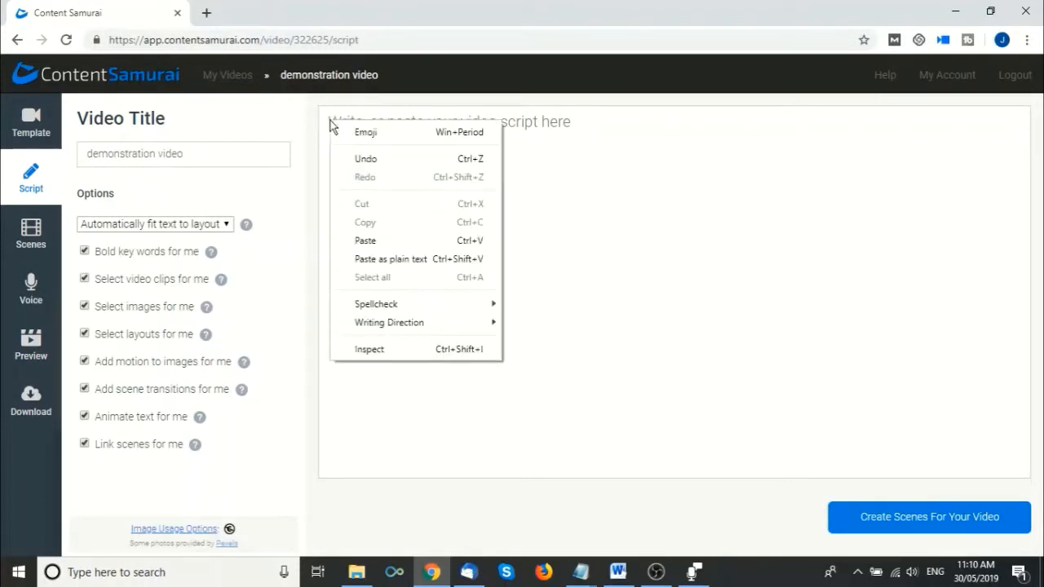
{"action": "left_click", "coordinate": [356, 241]}
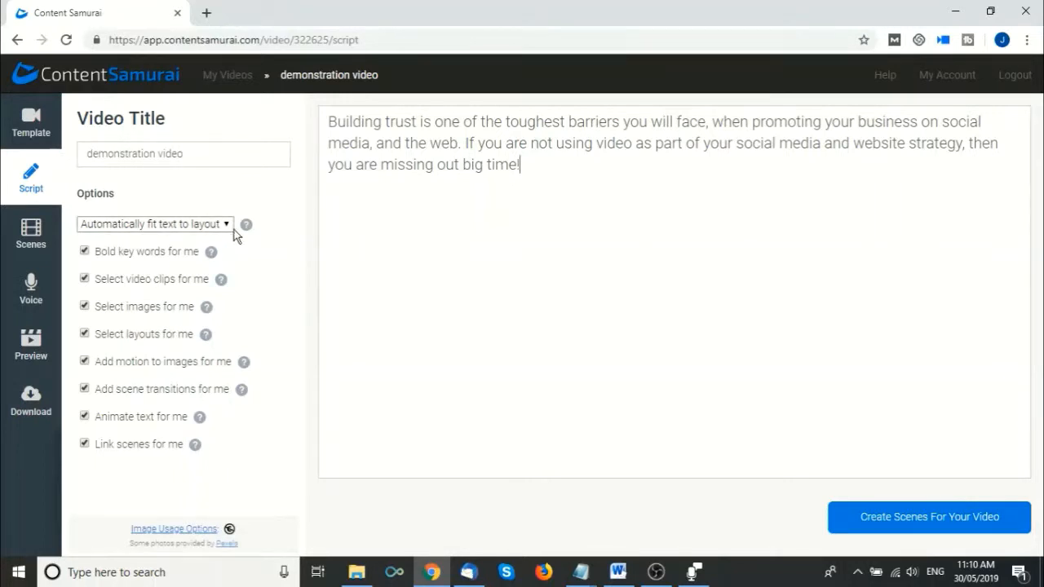
Review the help notes for the scene creation options and inspect the image usage options.
{"action": "mouse_move", "coordinate": [247, 229]}
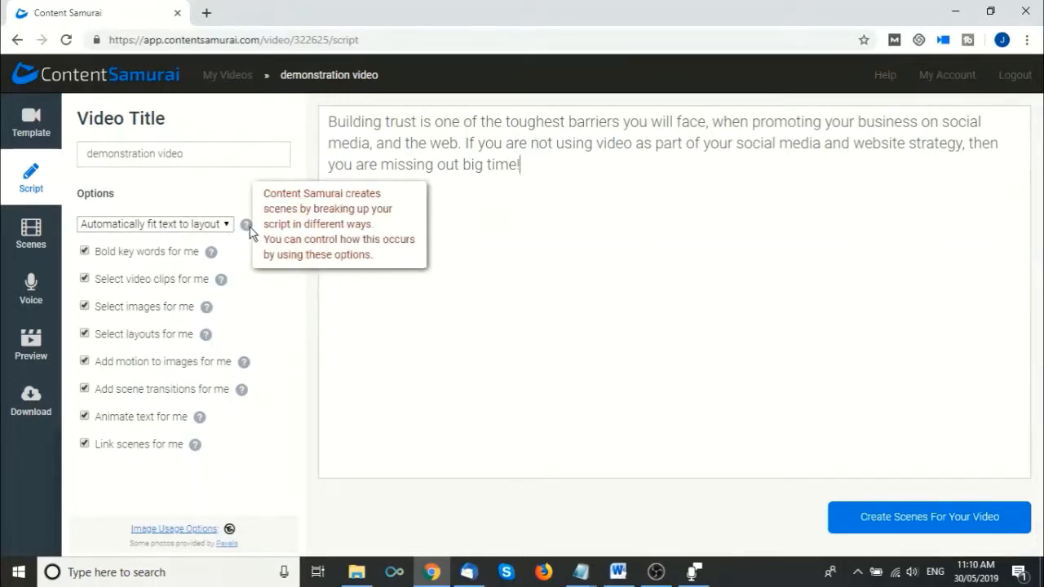
{"action": "mouse_move", "coordinate": [210, 255]}
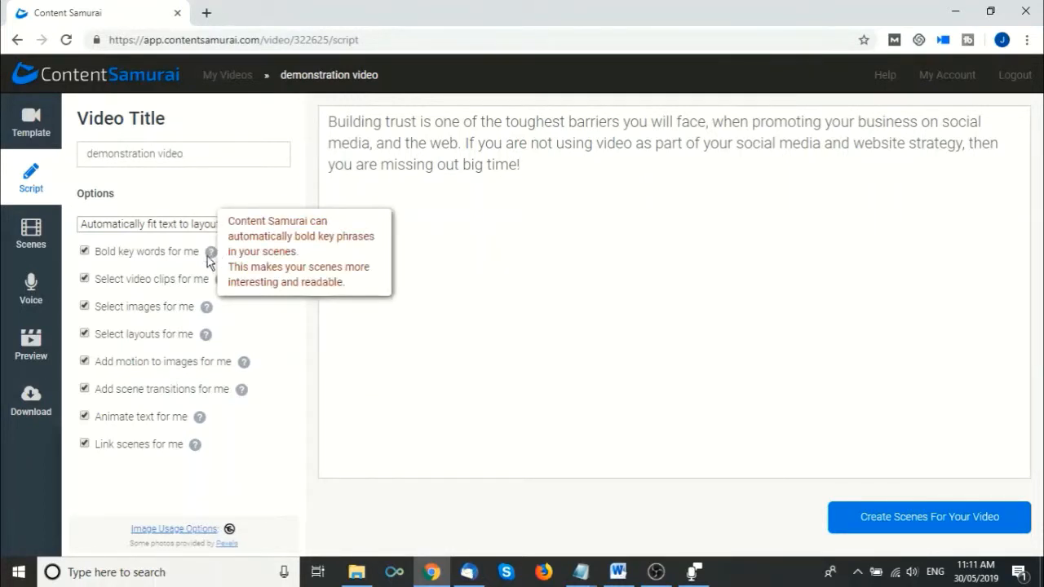
{"action": "mouse_move", "coordinate": [223, 282]}
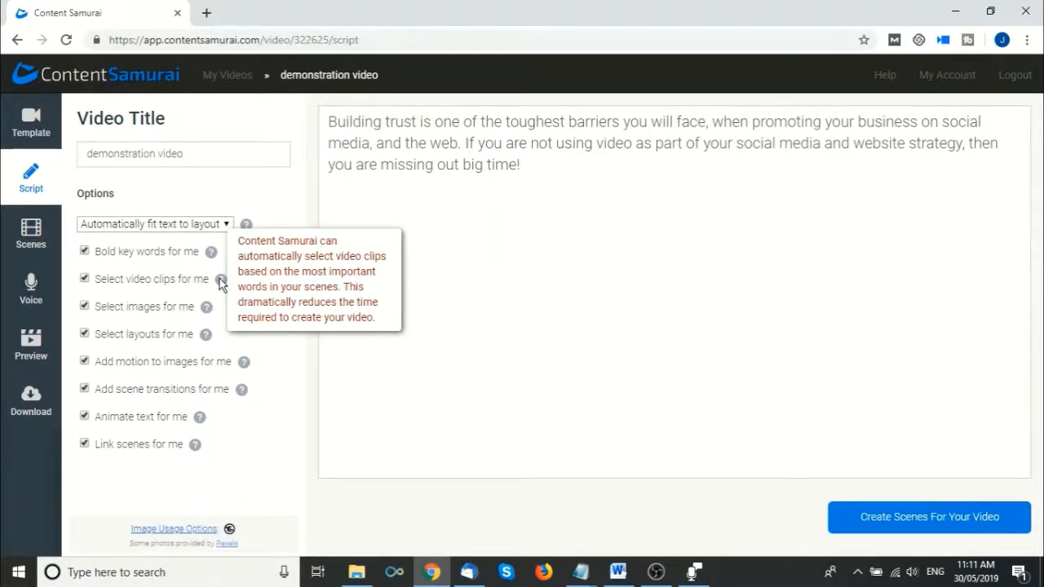
{"action": "mouse_move", "coordinate": [206, 306]}
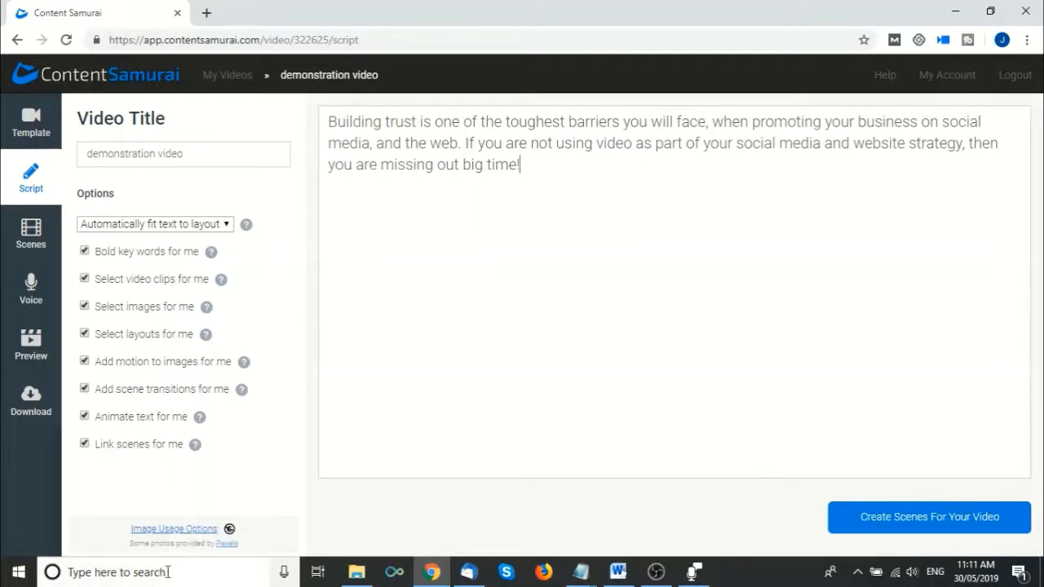
{"action": "left_click", "coordinate": [182, 528]}
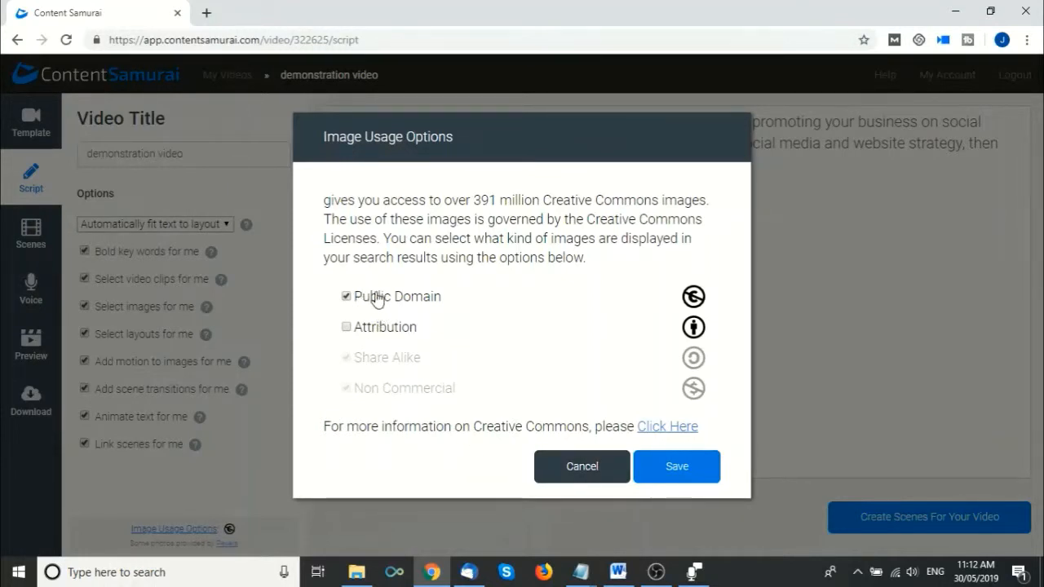
{"action": "left_click", "coordinate": [573, 471]}
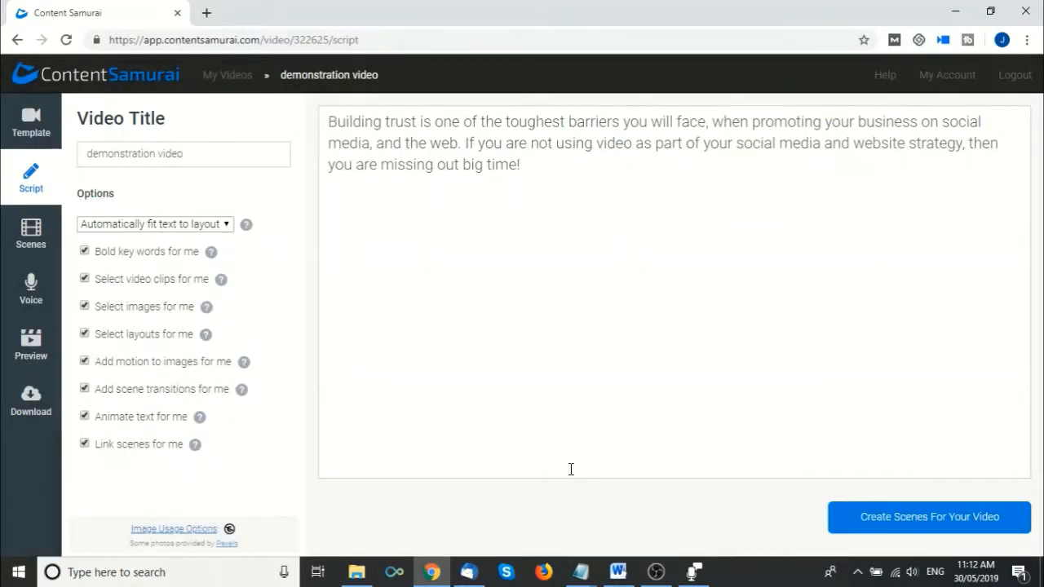
Create the video's scenes from the script and look over scenes 1 and 2.
{"action": "left_click", "coordinate": [923, 519]}
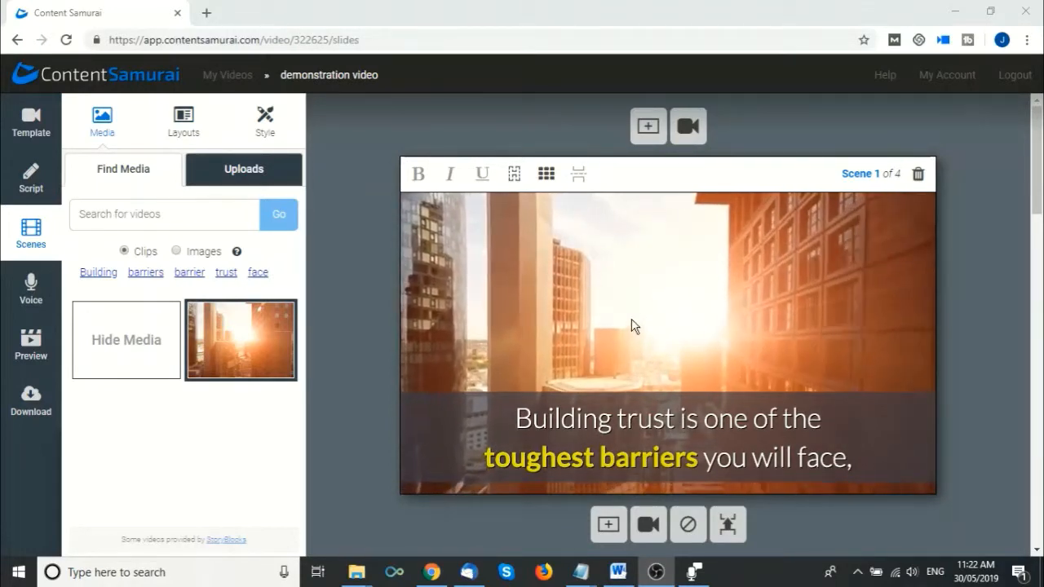
{"action": "scroll", "coordinate": [633, 325], "scroll_direction": "down", "scroll_amount": 5}
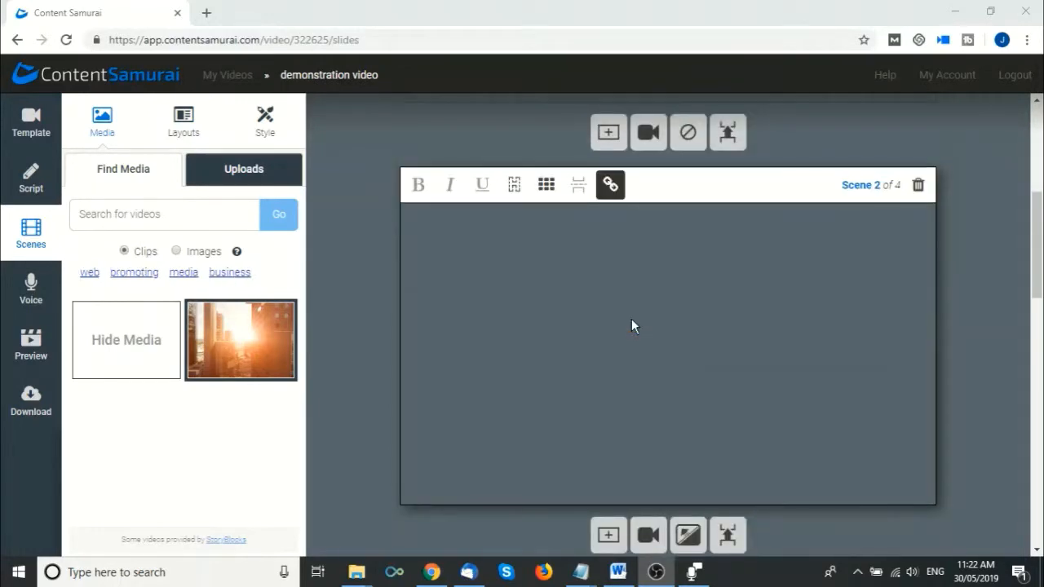
{"action": "scroll", "coordinate": [634, 325], "scroll_direction": "down", "scroll_amount": 1}
{"action": "scroll", "coordinate": [634, 325], "scroll_direction": "up", "scroll_amount": 4}
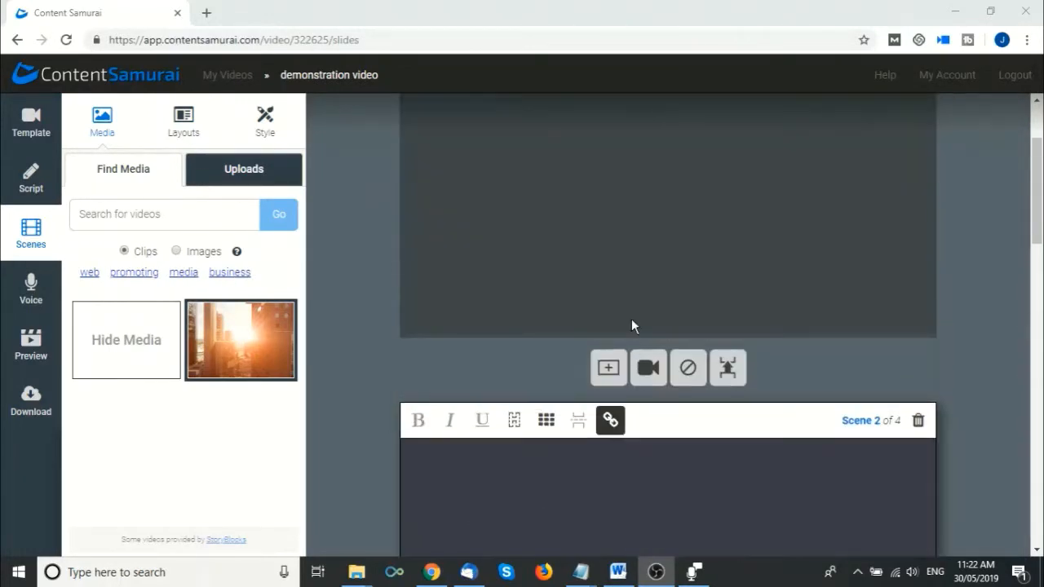
{"action": "scroll", "coordinate": [631, 325], "scroll_direction": "up", "scroll_amount": 2}
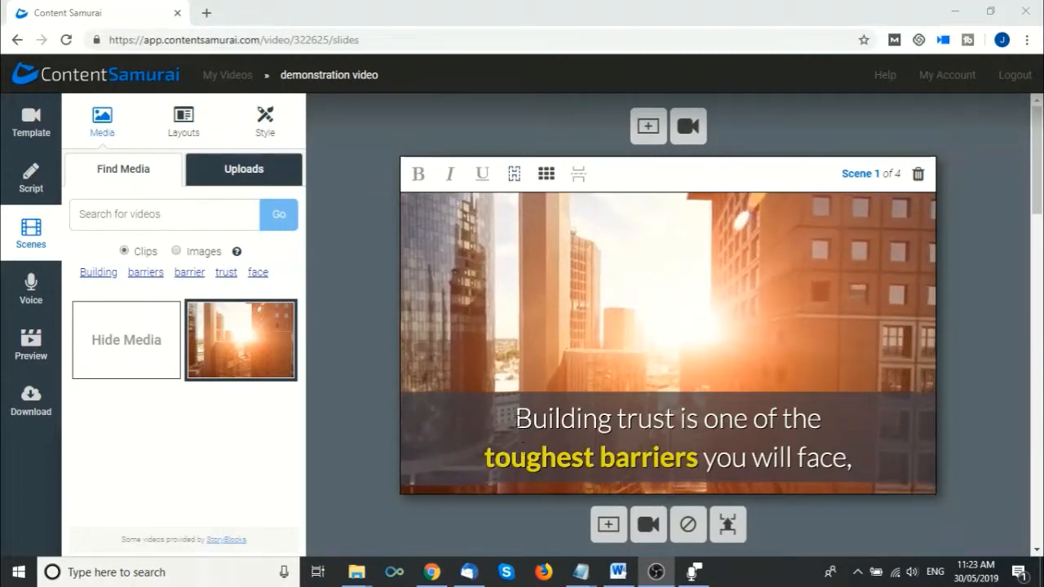
Toggle scene 1's text hidden and shown again, and position the text at the middle right of the scene.
{"action": "left_click", "coordinate": [513, 174]}
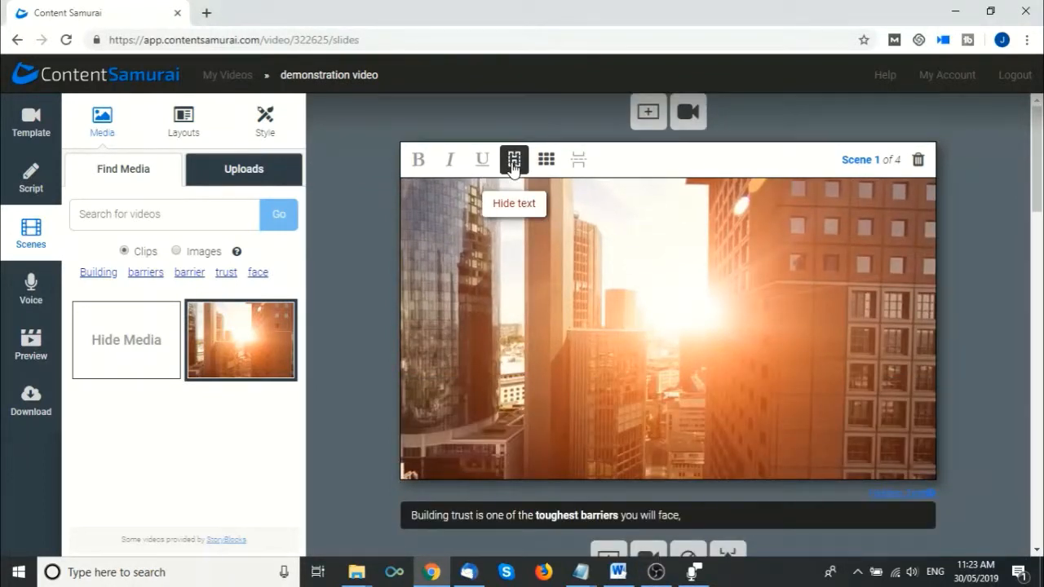
{"action": "left_click", "coordinate": [513, 167]}
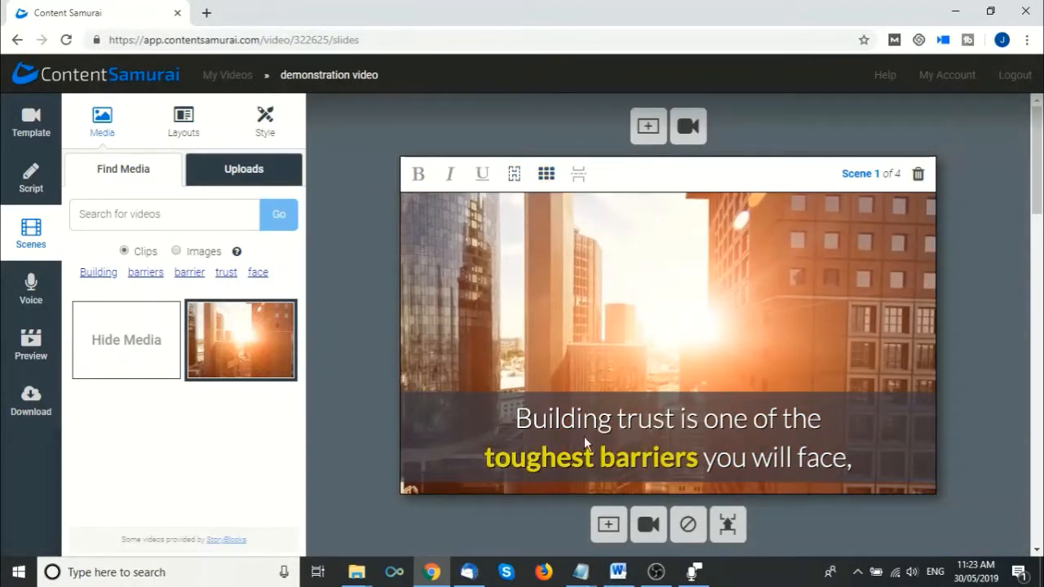
{"action": "left_click", "coordinate": [546, 174]}
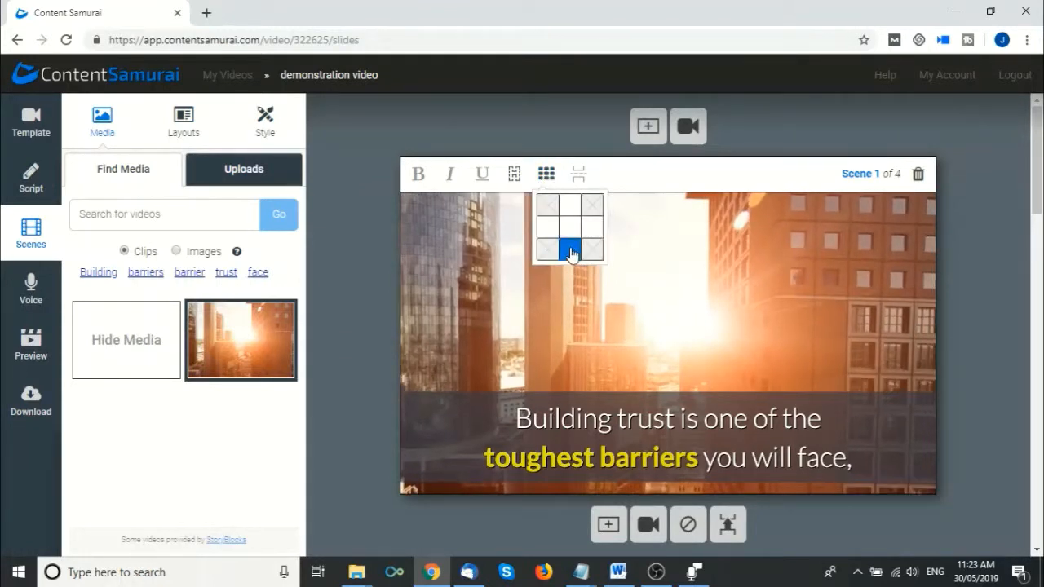
{"action": "left_click", "coordinate": [592, 231]}
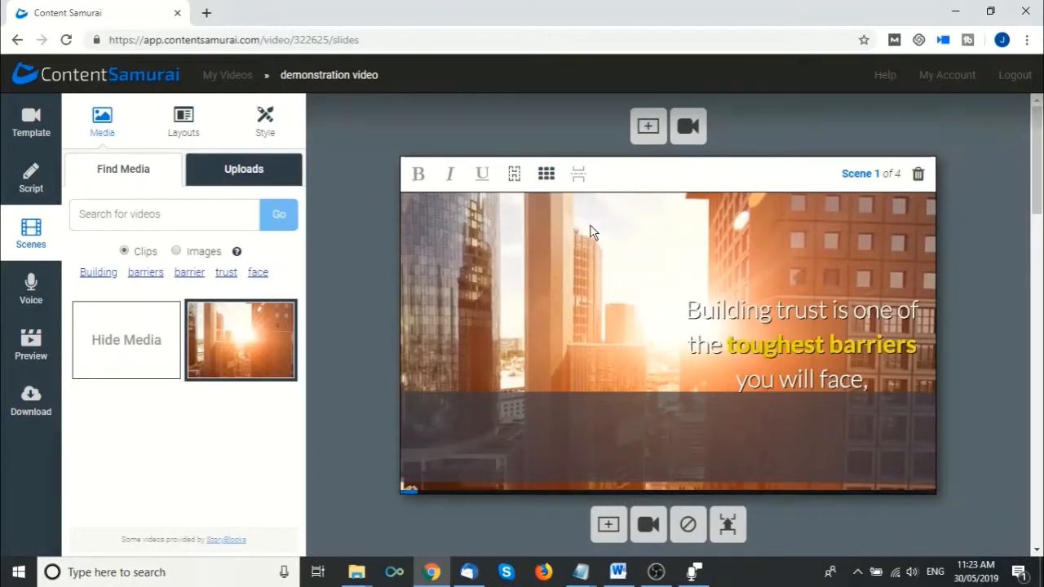
Try scene 1's text at the middle left, top centre and centre, and settle it at the bottom centre.
{"action": "left_click", "coordinate": [547, 175]}
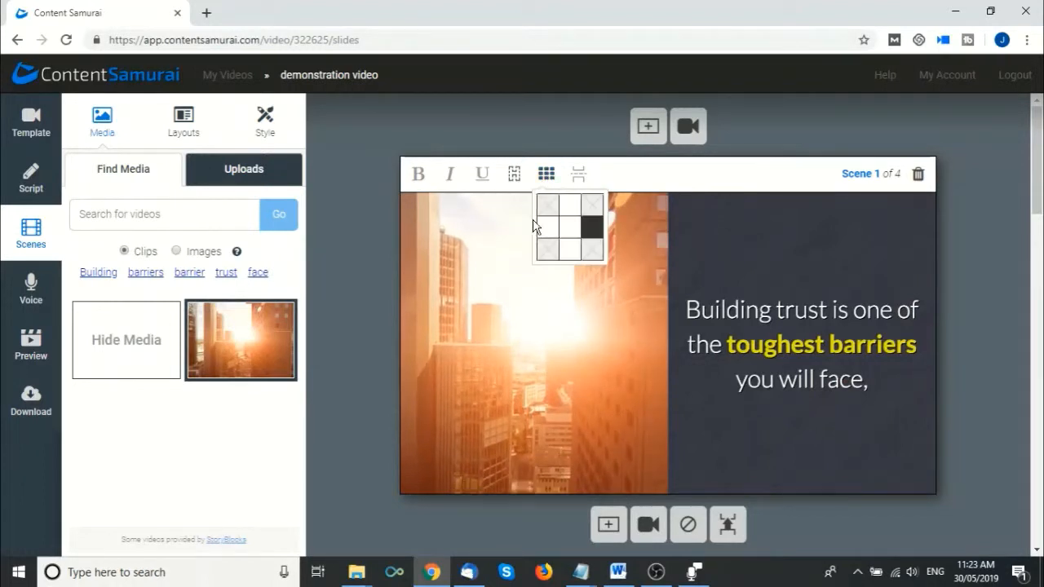
{"action": "left_click", "coordinate": [545, 228]}
{"action": "left_click", "coordinate": [544, 174]}
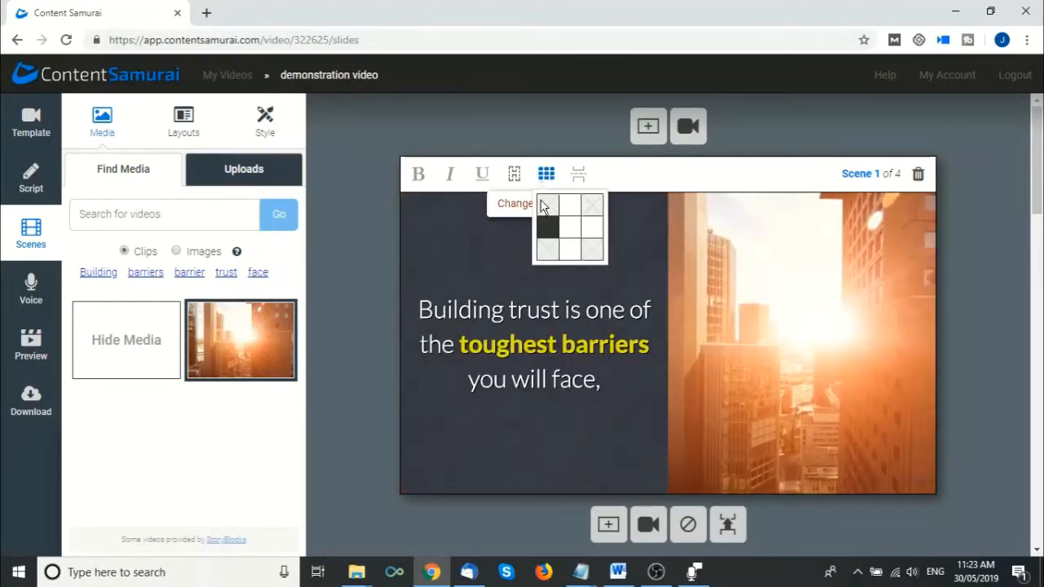
{"action": "left_click", "coordinate": [571, 203]}
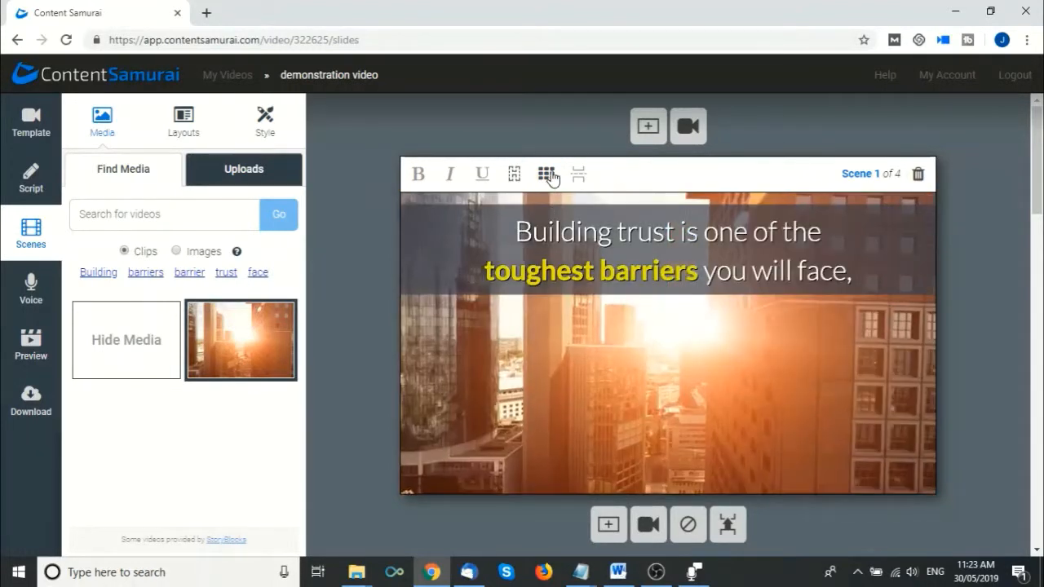
{"action": "left_click", "coordinate": [547, 173]}
{"action": "left_click", "coordinate": [571, 228]}
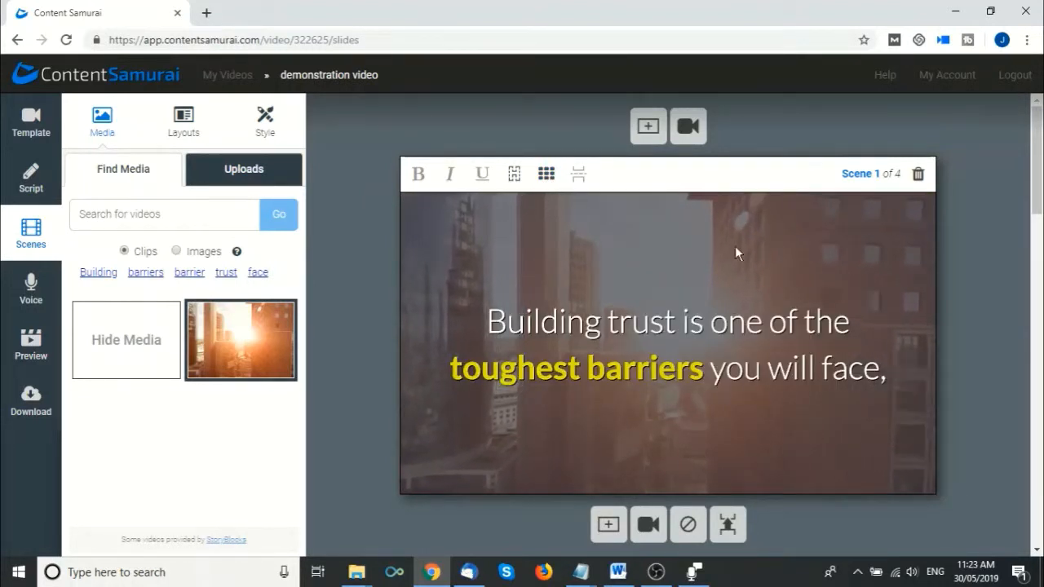
{"action": "left_click", "coordinate": [551, 176]}
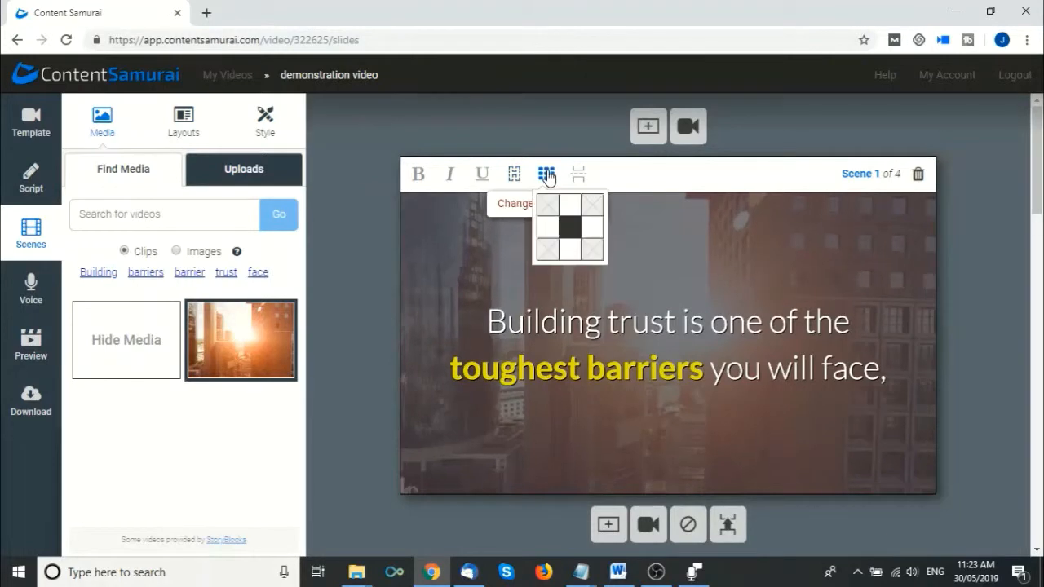
{"action": "left_click", "coordinate": [569, 253]}
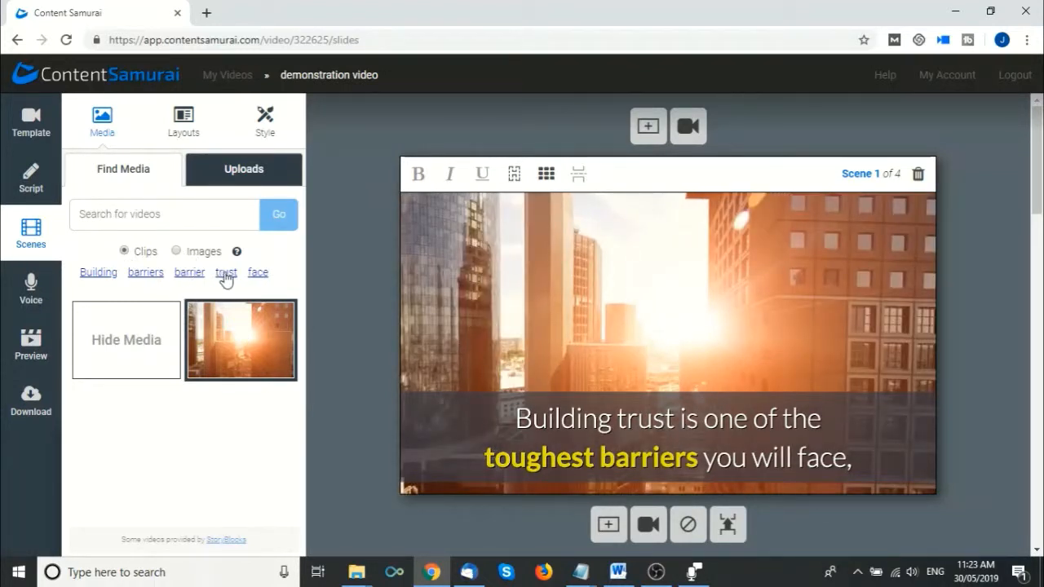
Find clips with the suggested keyword "trust" and use the couple-holding-hands clip as scene 1's background.
{"action": "left_click", "coordinate": [227, 274]}
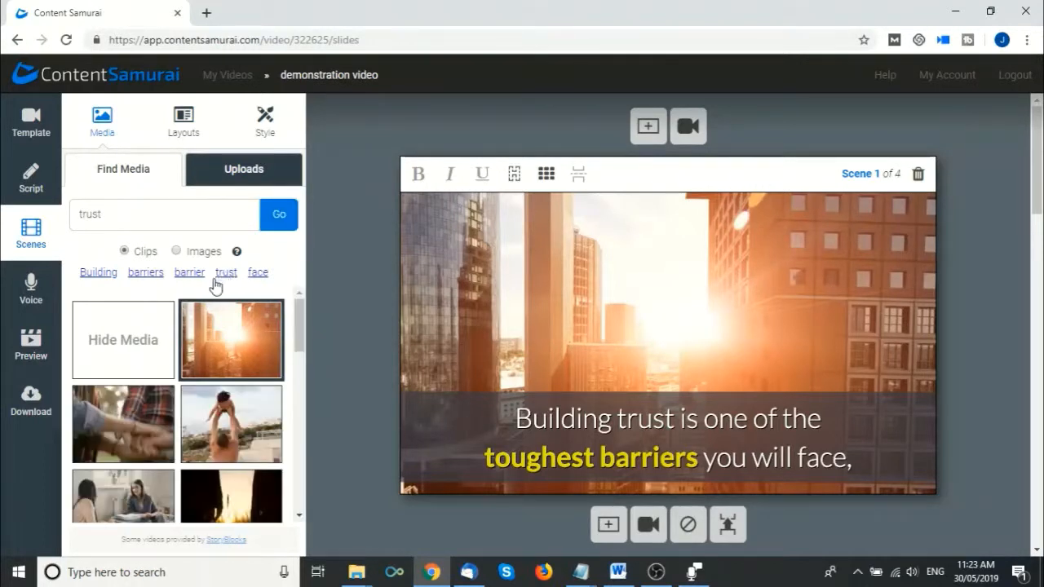
{"action": "scroll", "coordinate": [215, 363], "scroll_direction": "down", "scroll_amount": 2}
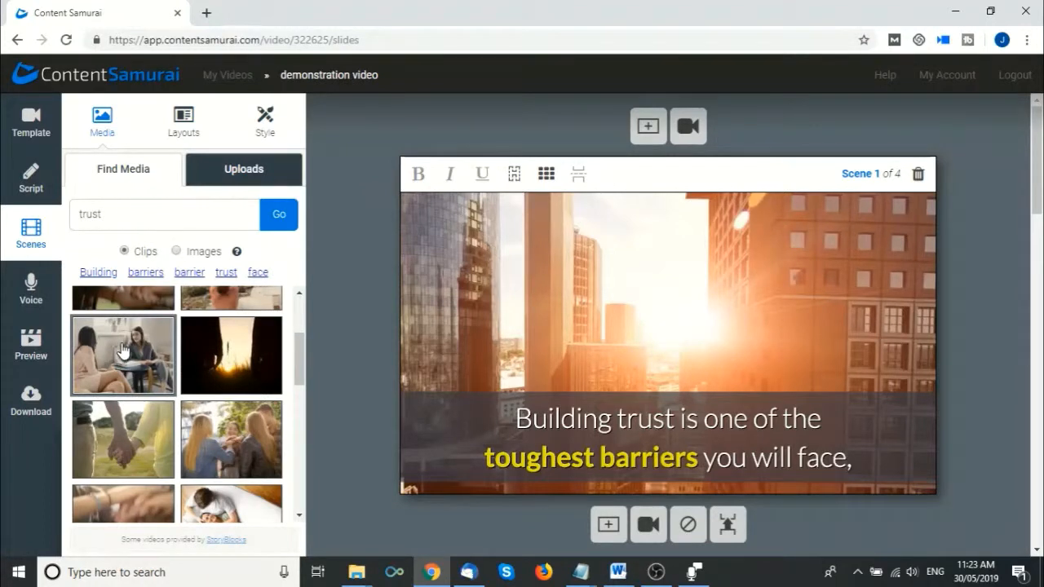
{"action": "left_click", "coordinate": [124, 434]}
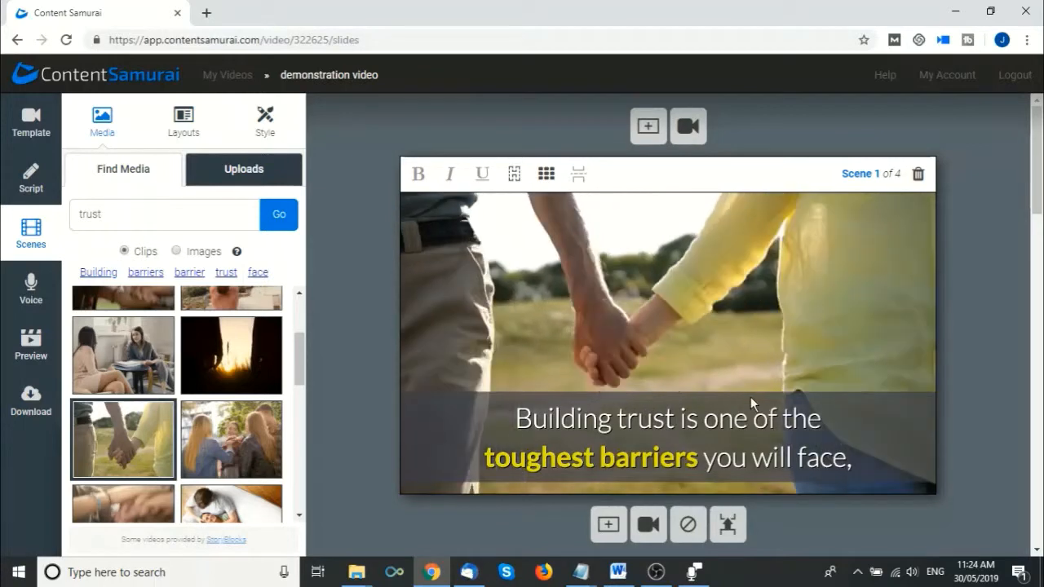
Set the transition between scenes 1 and 2 to Fade.
{"action": "scroll", "coordinate": [615, 335], "scroll_direction": "down", "scroll_amount": 1}
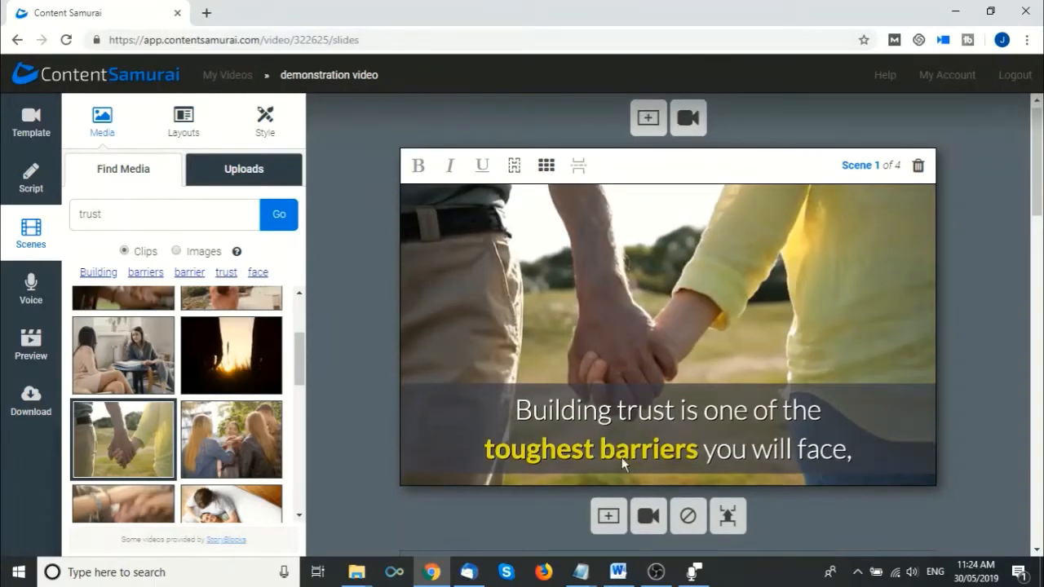
{"action": "scroll", "coordinate": [601, 519], "scroll_direction": "down", "scroll_amount": 1}
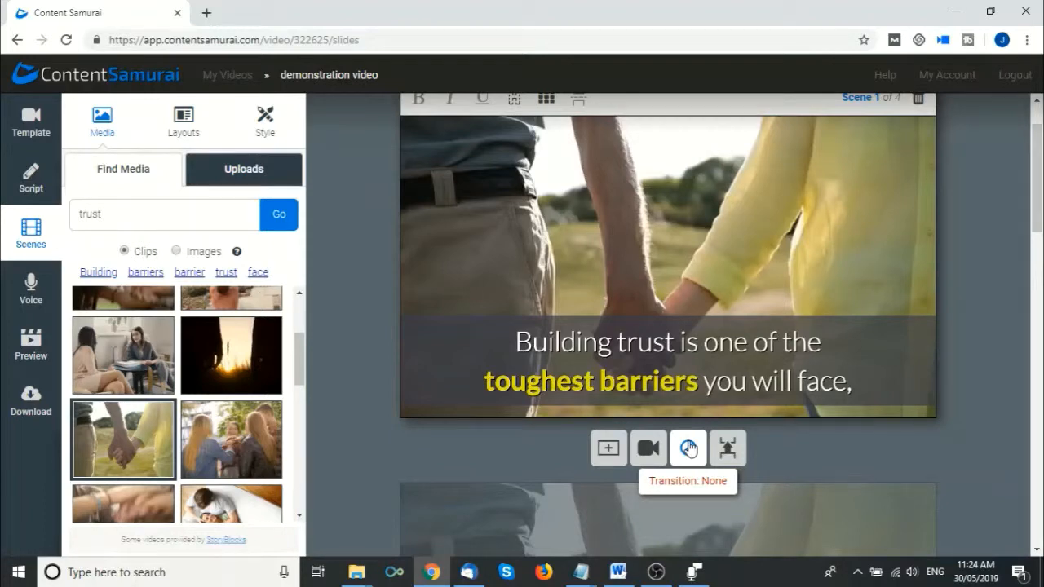
{"action": "left_click", "coordinate": [689, 448]}
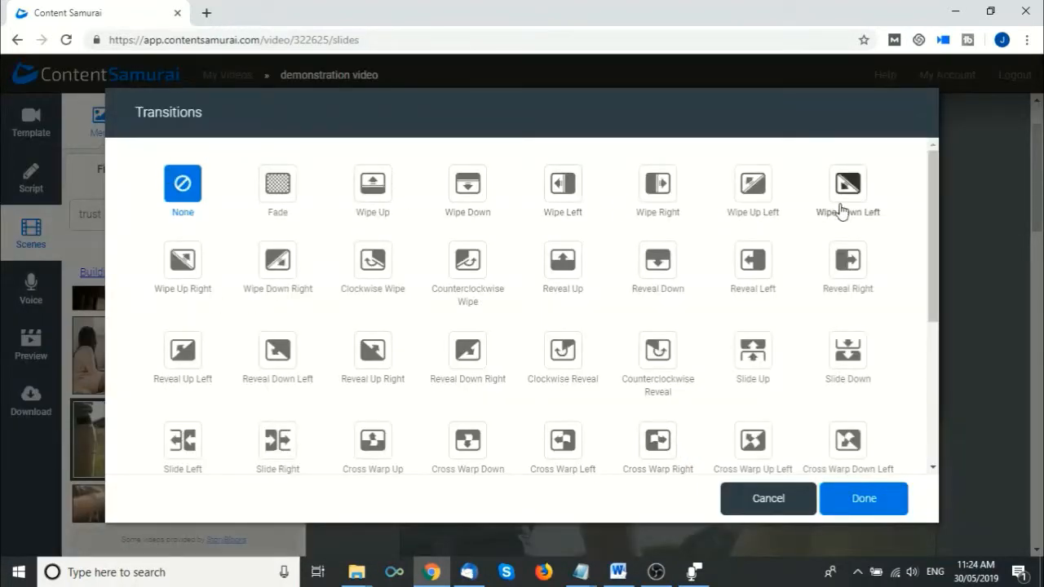
{"action": "left_click_drag", "start_coordinate": [936, 176], "coordinate": [905, 364]}
{"action": "scroll", "coordinate": [892, 371], "scroll_direction": "up", "scroll_amount": 5}
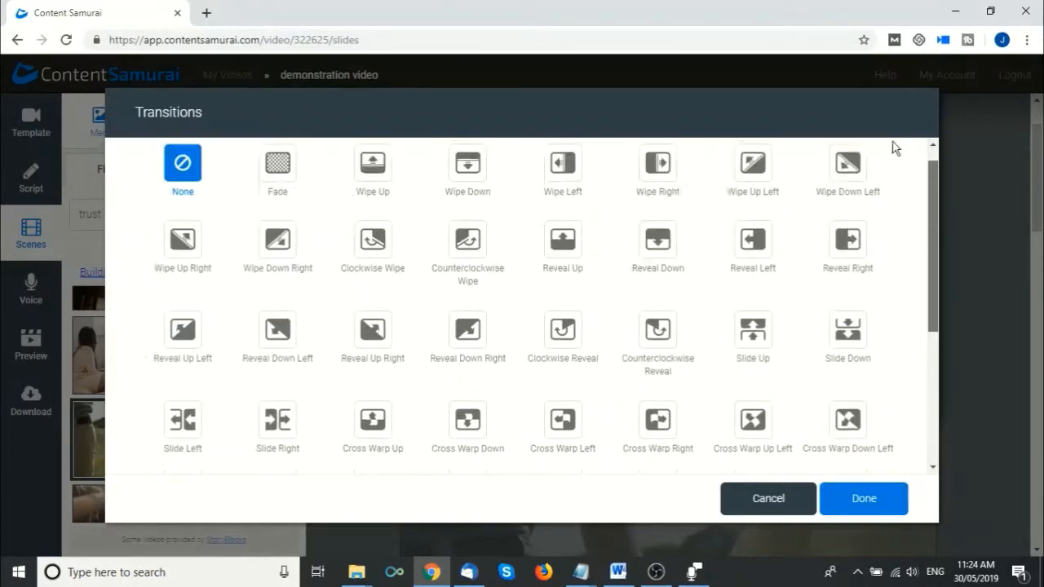
{"action": "left_click", "coordinate": [278, 183]}
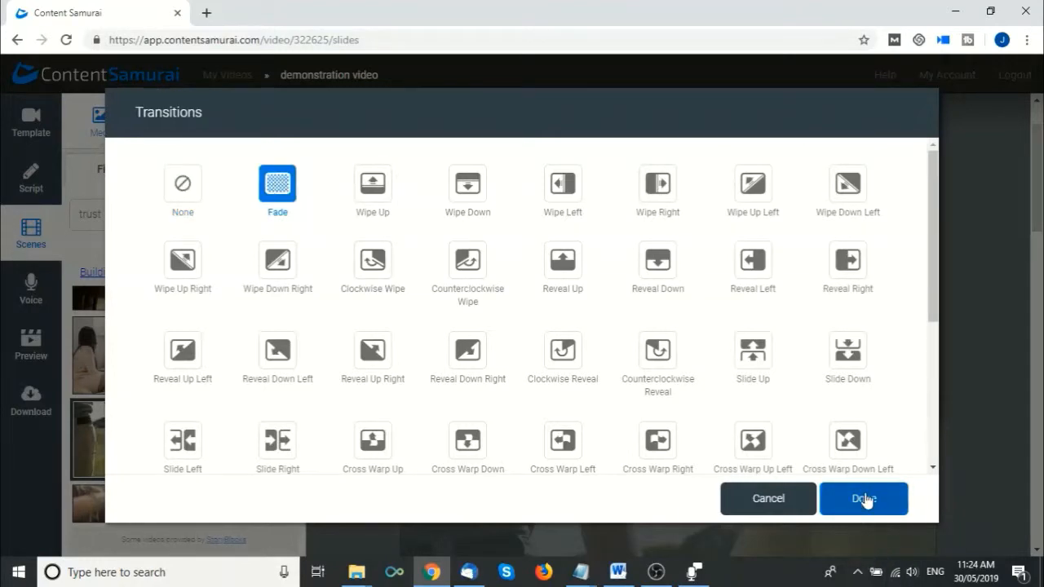
{"action": "left_click", "coordinate": [864, 500]}
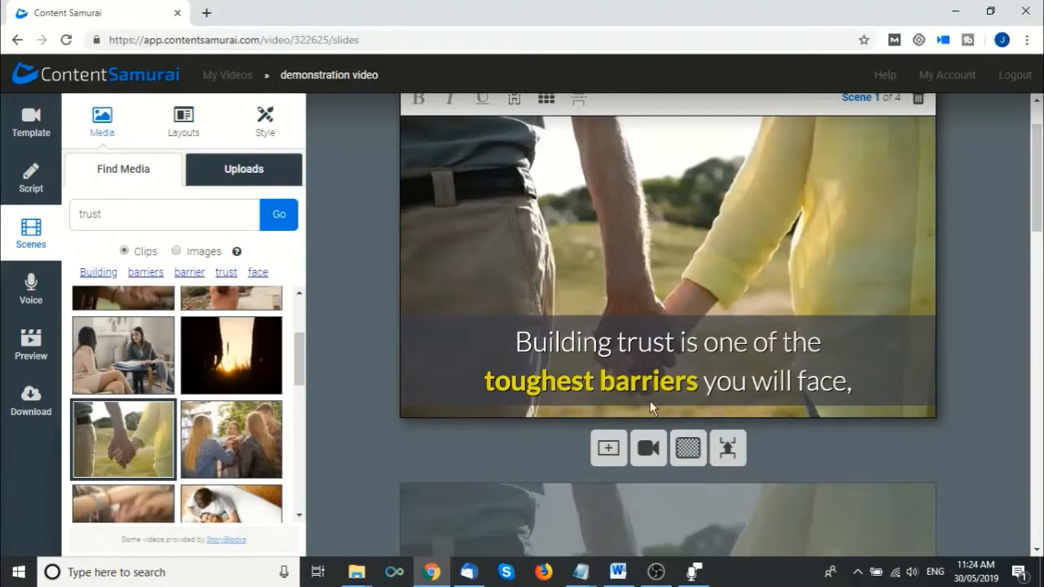
Examine the merge option between scenes 1 and 2 and scene 2's link to the previous scene's media, layout and motion.
{"action": "left_click", "coordinate": [743, 448]}
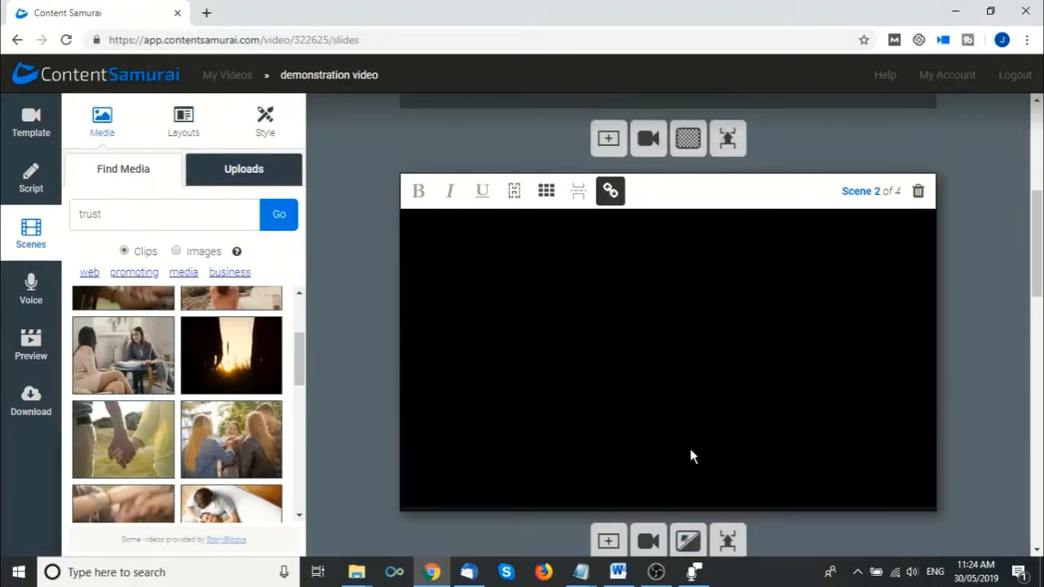
{"action": "scroll", "coordinate": [685, 449], "scroll_direction": "up", "scroll_amount": 2}
{"action": "scroll", "coordinate": [685, 449], "scroll_direction": "up", "scroll_amount": 2}
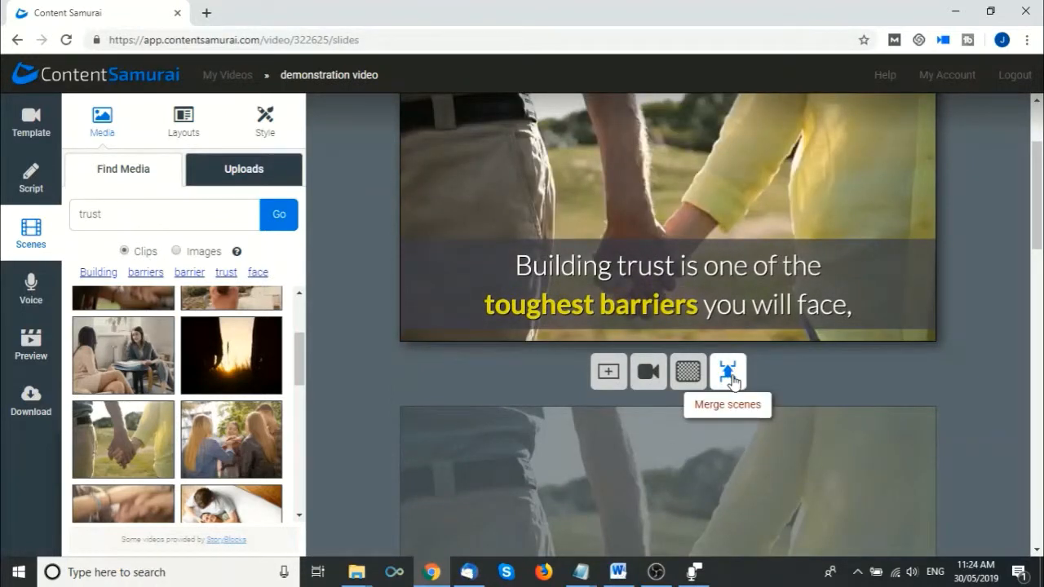
{"action": "scroll", "coordinate": [732, 377], "scroll_direction": "down", "scroll_amount": 3}
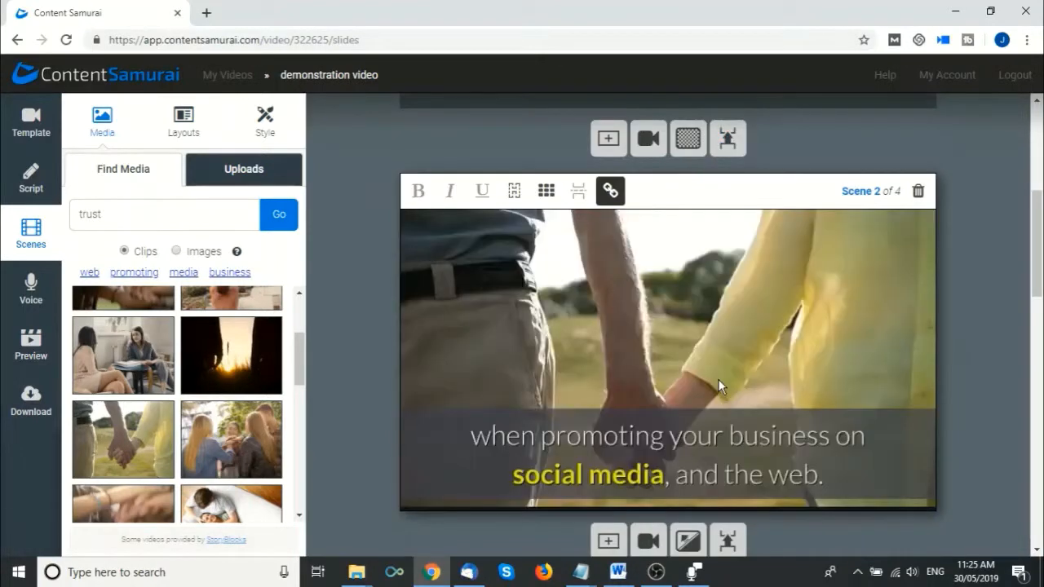
{"action": "scroll", "coordinate": [615, 302], "scroll_direction": "up", "scroll_amount": 2}
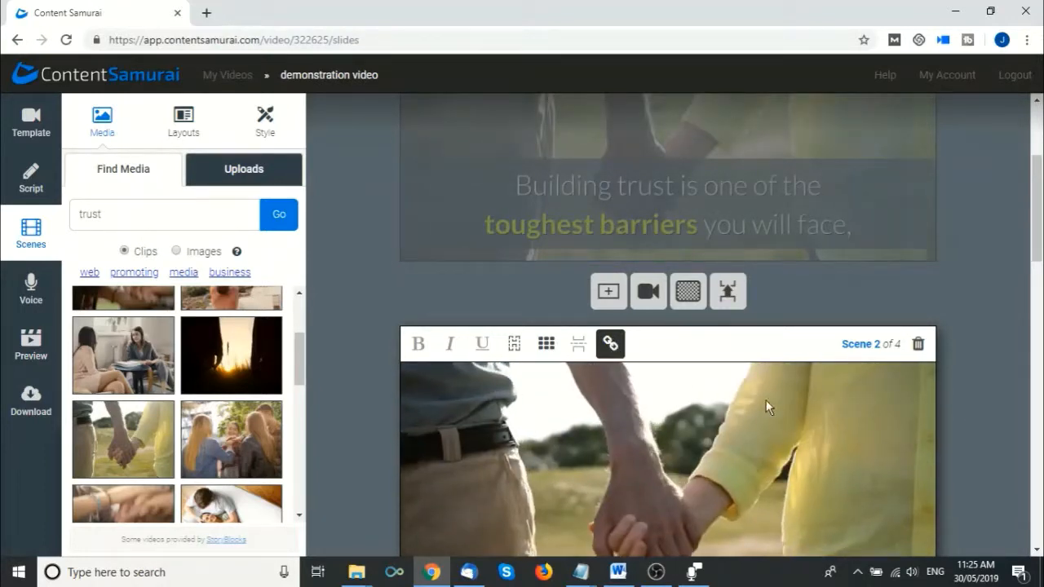
{"action": "scroll", "coordinate": [666, 446], "scroll_direction": "down", "scroll_amount": 2}
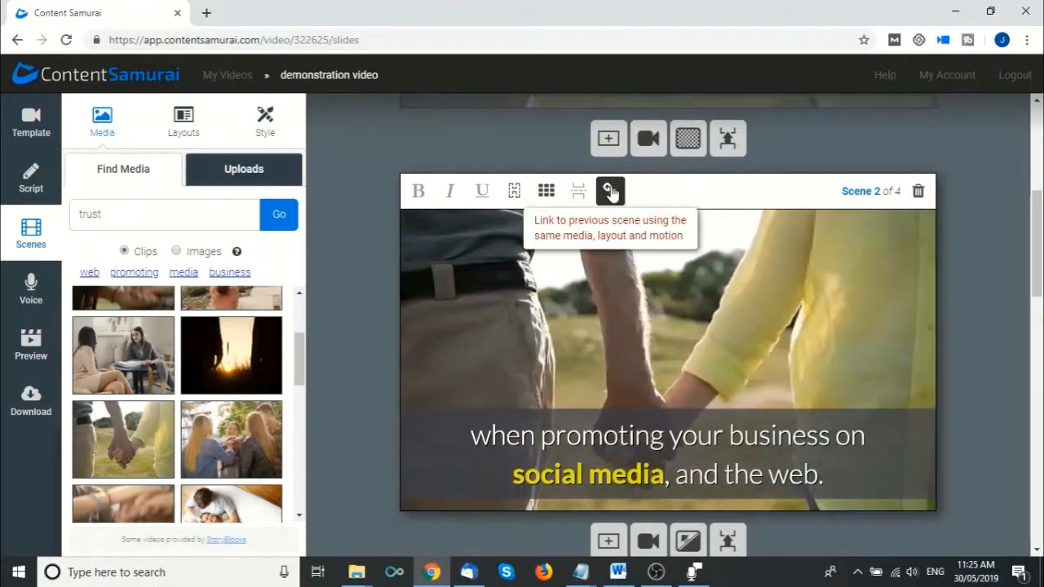
{"action": "left_click", "coordinate": [607, 192]}
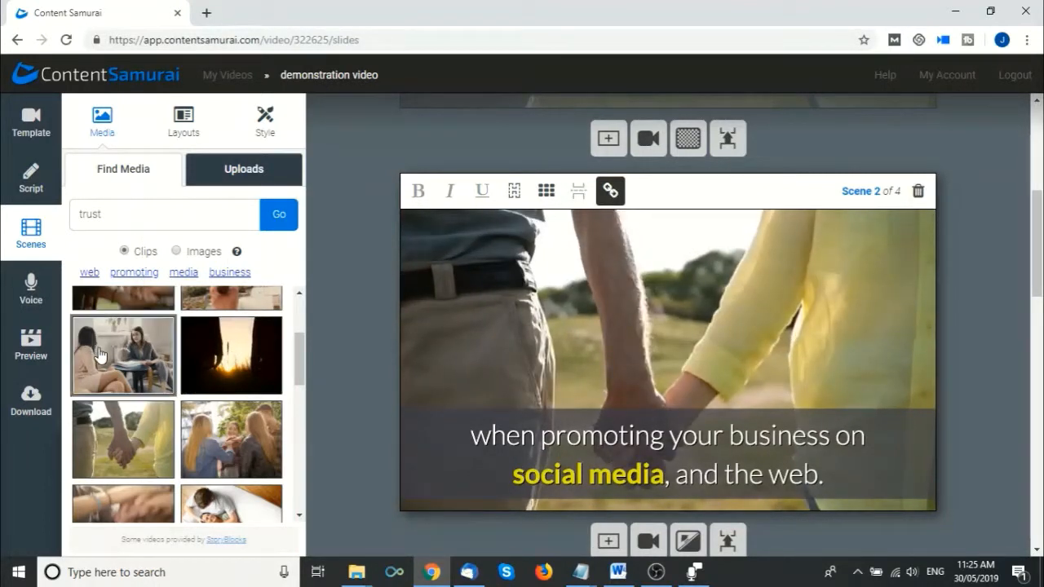
Search the video clips for "social media" for scene 2.
{"action": "double_click", "coordinate": [106, 209]}
{"action": "type", "text": "socia"}
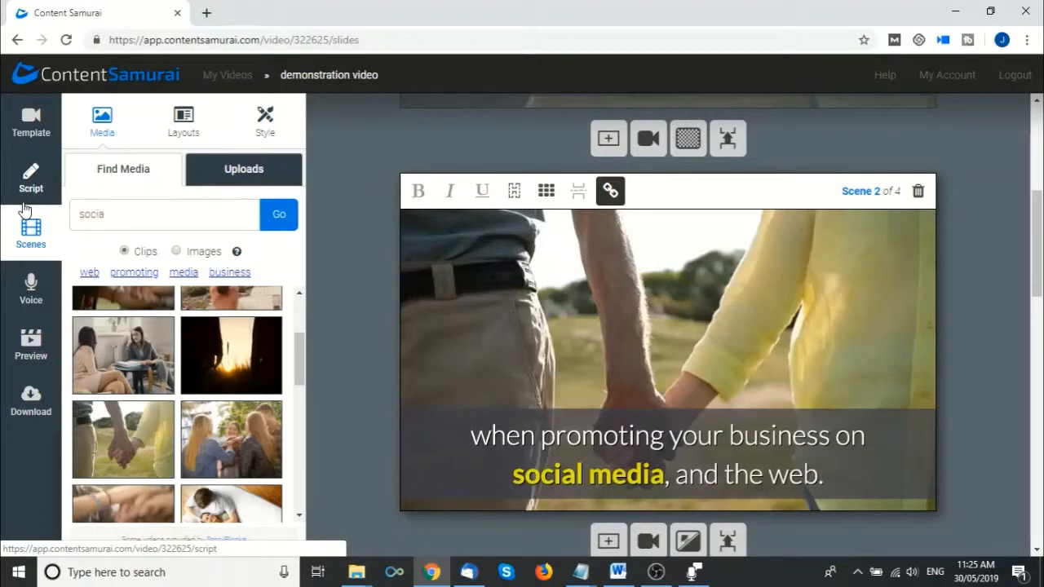
{"action": "type", "text": "l media"}
{"action": "left_click", "coordinate": [277, 214]}
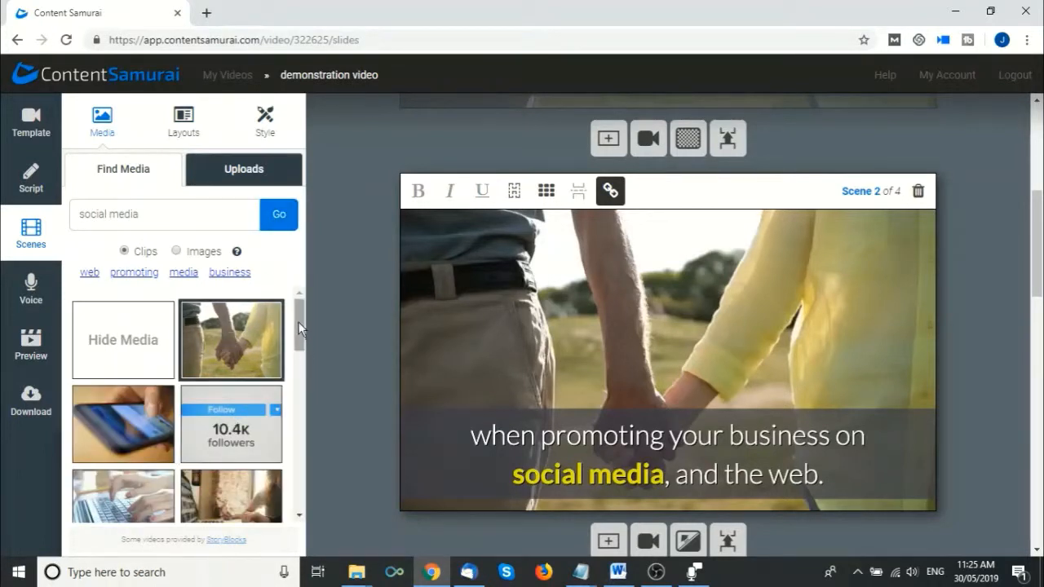
Browse the found clips and set the blue LIKE button clip as scene 2's background.
{"action": "left_click_drag", "start_coordinate": [298, 327], "coordinate": [289, 438]}
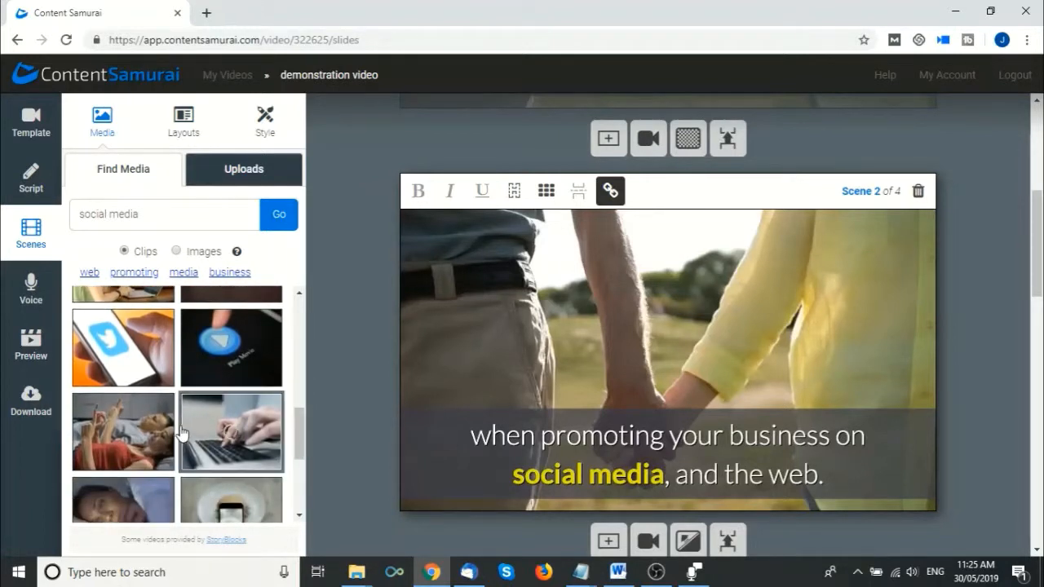
{"action": "left_click_drag", "start_coordinate": [300, 430], "coordinate": [285, 486]}
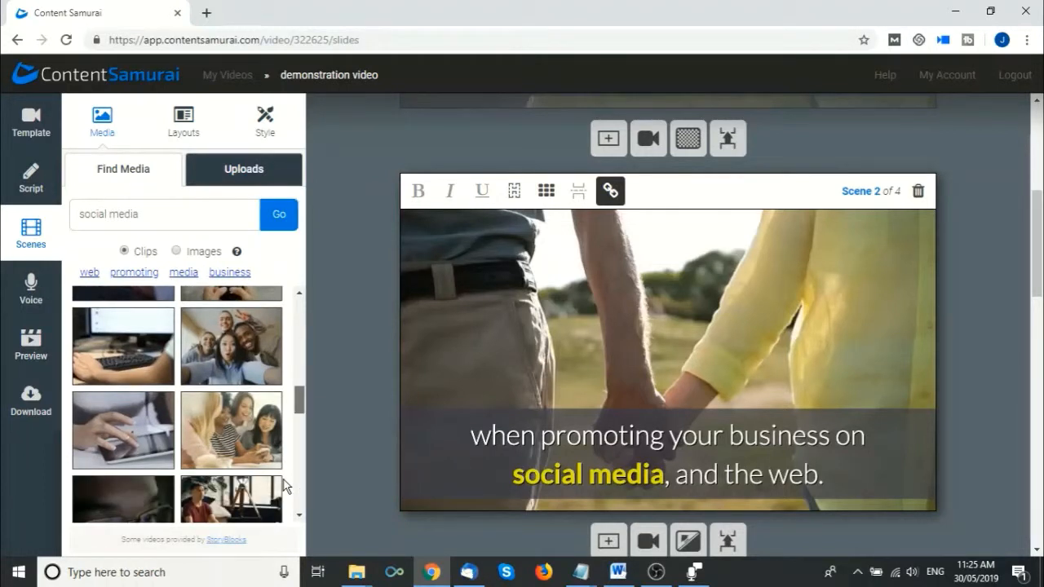
{"action": "scroll", "coordinate": [284, 486], "scroll_direction": "down", "scroll_amount": 5}
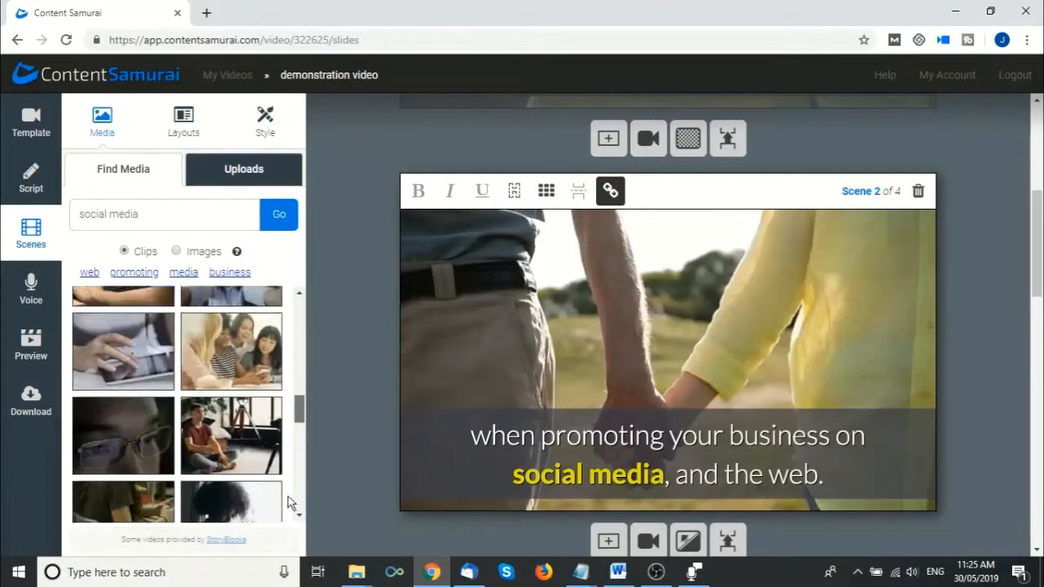
{"action": "left_click_drag", "start_coordinate": [283, 532], "coordinate": [301, 563]}
{"action": "left_click_drag", "start_coordinate": [303, 381], "coordinate": [297, 486]}
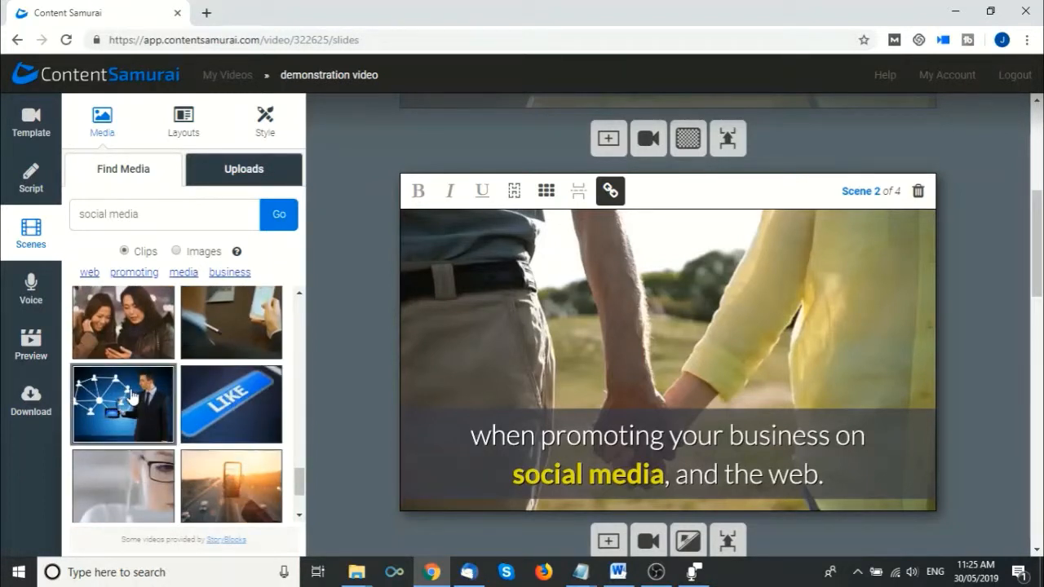
{"action": "left_click", "coordinate": [237, 397]}
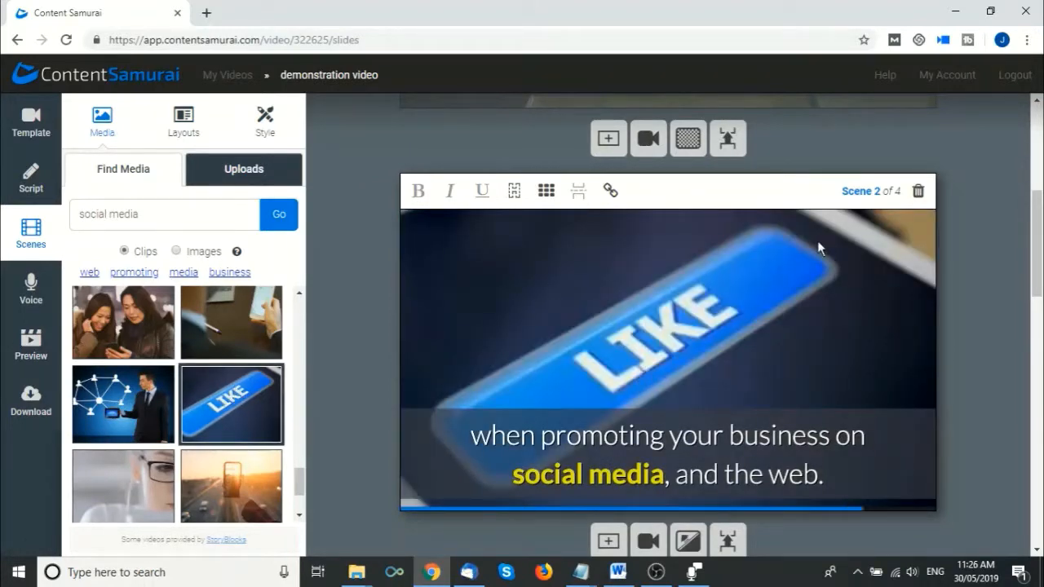
{"action": "scroll", "coordinate": [640, 295], "scroll_direction": "up", "scroll_amount": 2}
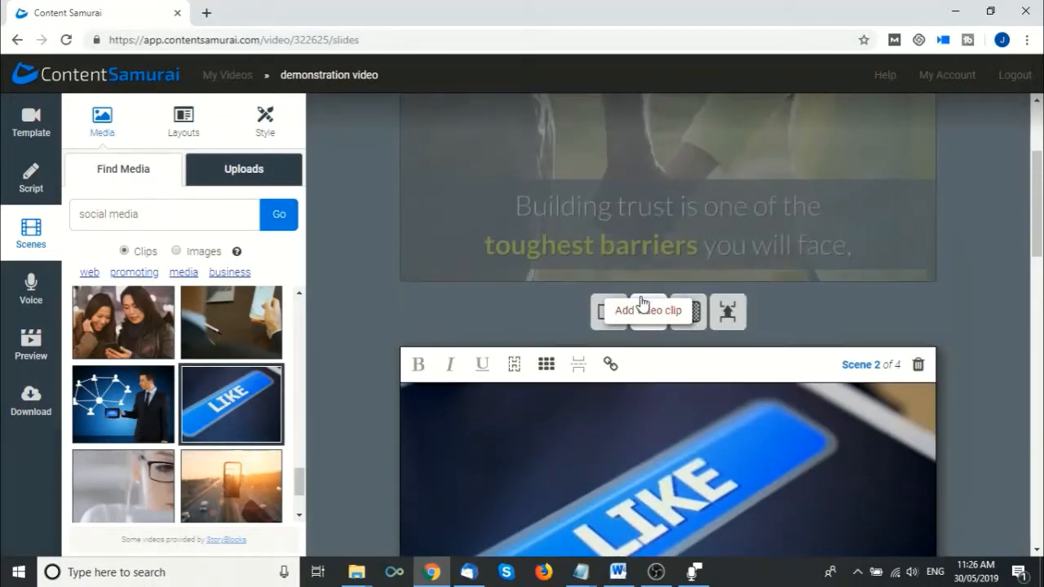
{"action": "left_click", "coordinate": [642, 304]}
{"action": "scroll", "coordinate": [642, 304], "scroll_direction": "down", "scroll_amount": 3}
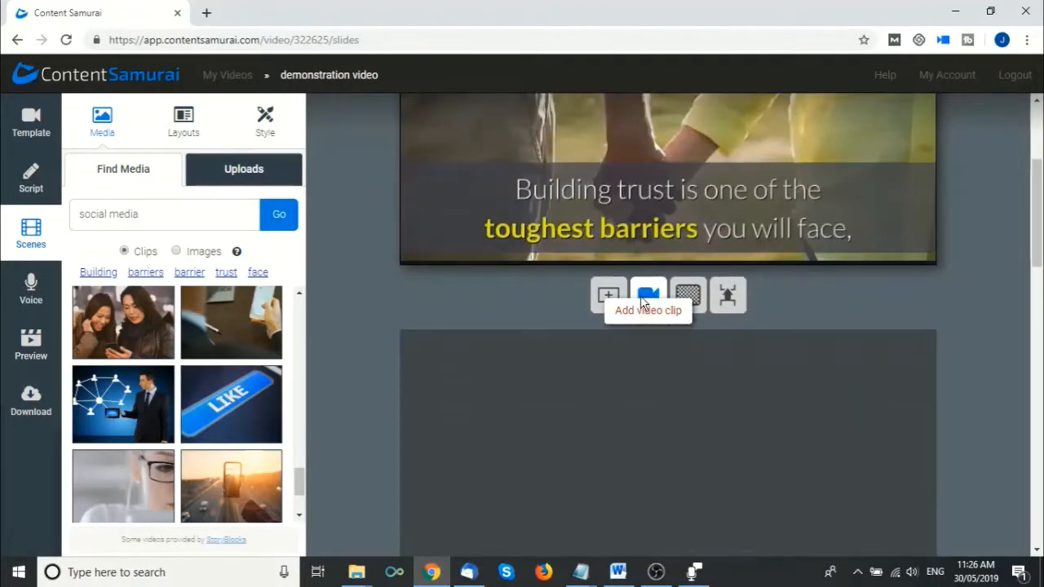
{"action": "scroll", "coordinate": [613, 297], "scroll_direction": "down", "scroll_amount": 1}
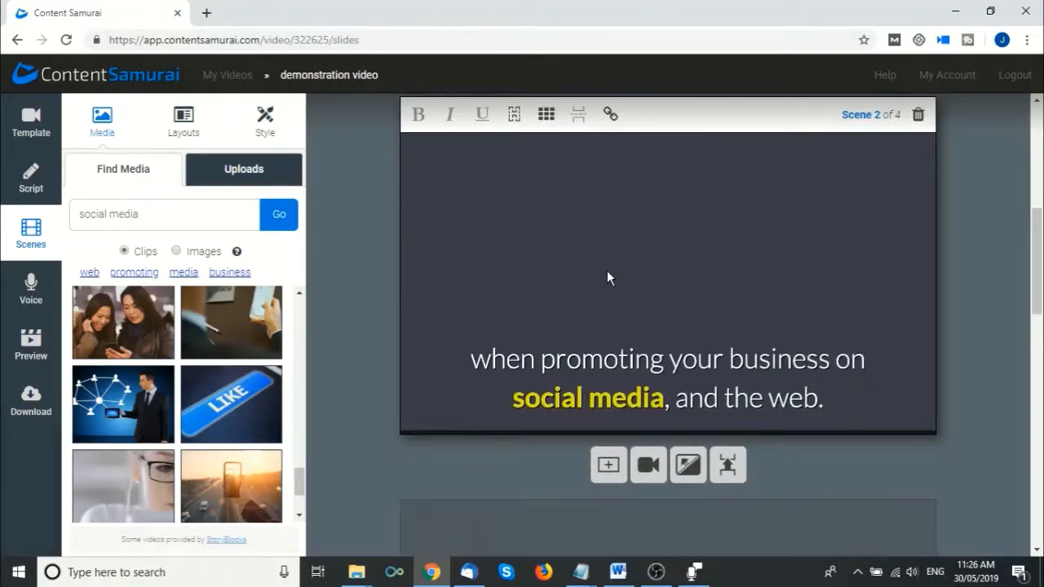
{"action": "scroll", "coordinate": [607, 273], "scroll_direction": "up", "scroll_amount": 1}
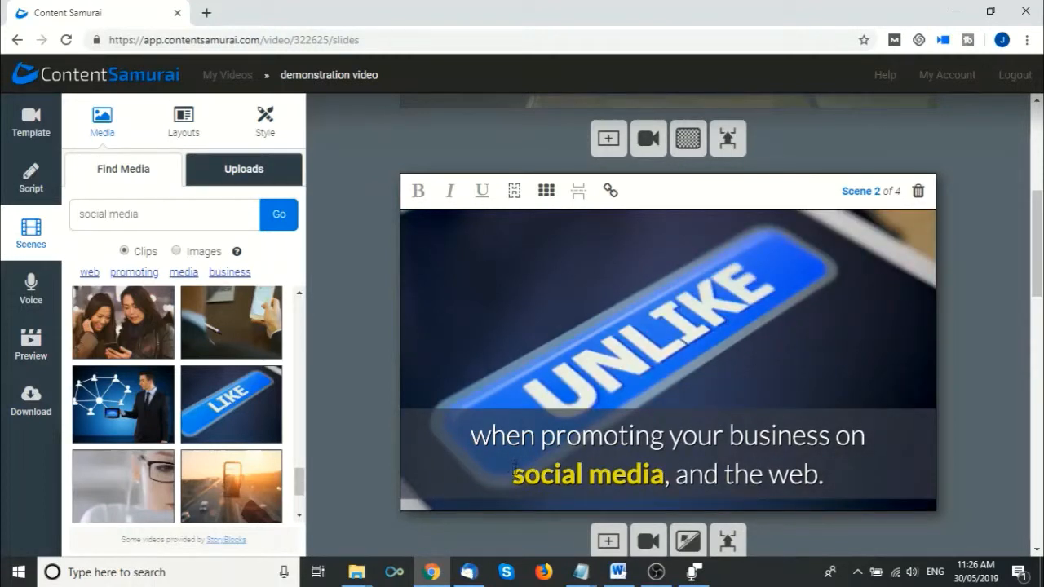
Remove the bold highlight from "social media" in scene 2's text and apply it to "promoting your business".
{"action": "left_click_drag", "start_coordinate": [512, 474], "coordinate": [664, 474]}
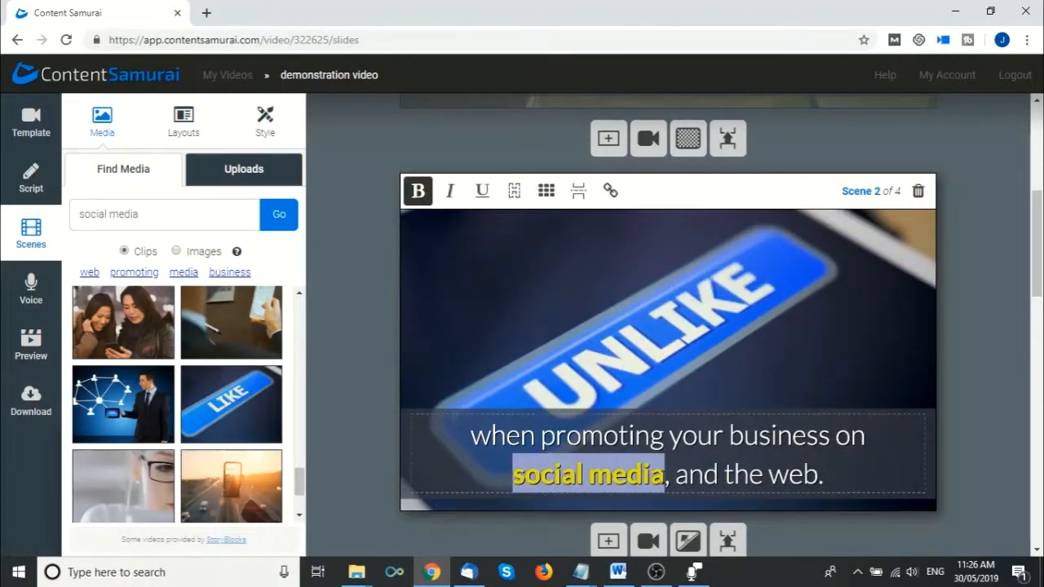
{"action": "left_click", "coordinate": [418, 190]}
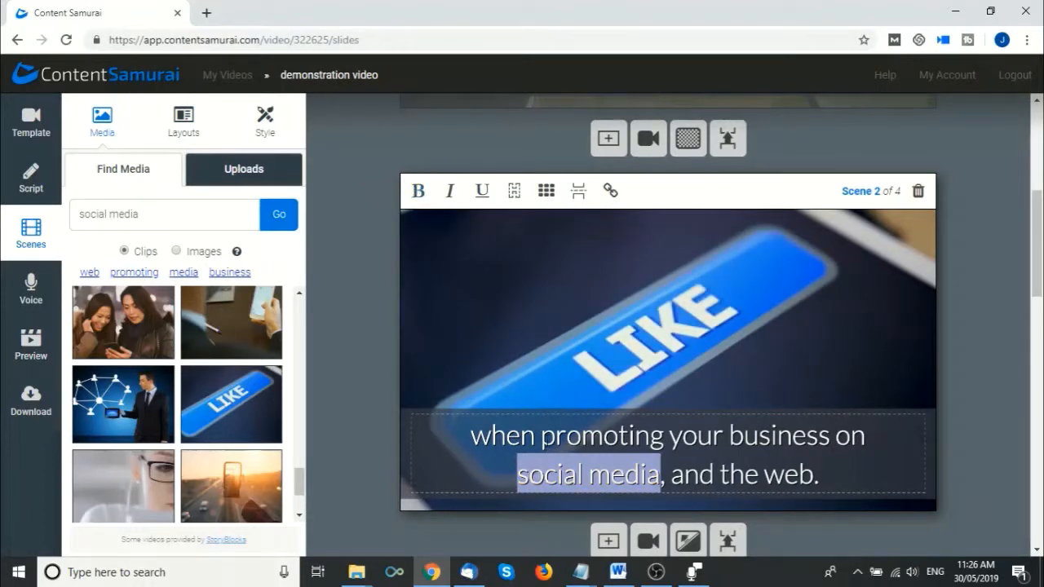
{"action": "left_click_drag", "start_coordinate": [542, 437], "coordinate": [827, 437]}
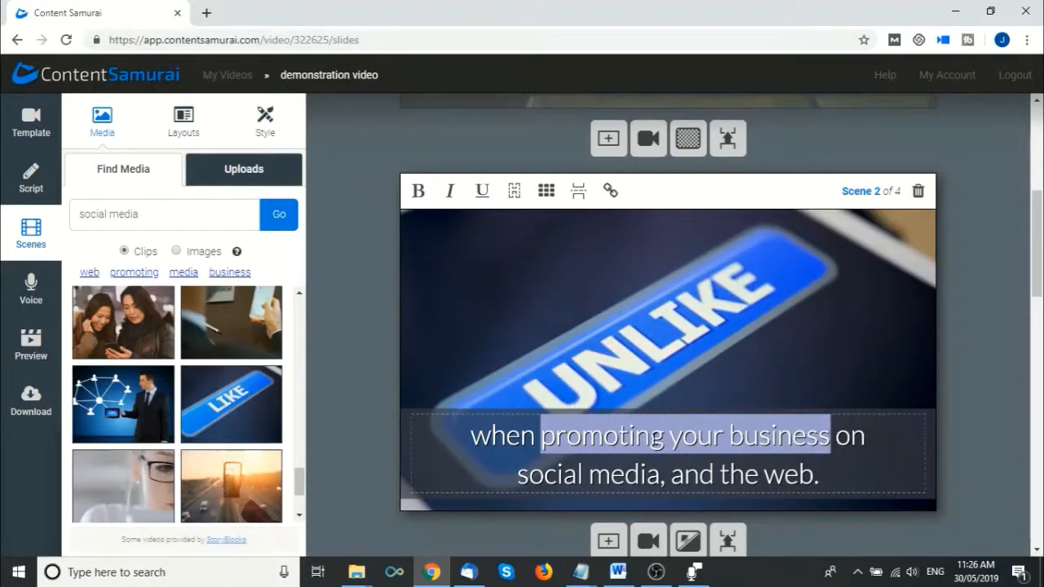
{"action": "left_click", "coordinate": [418, 192]}
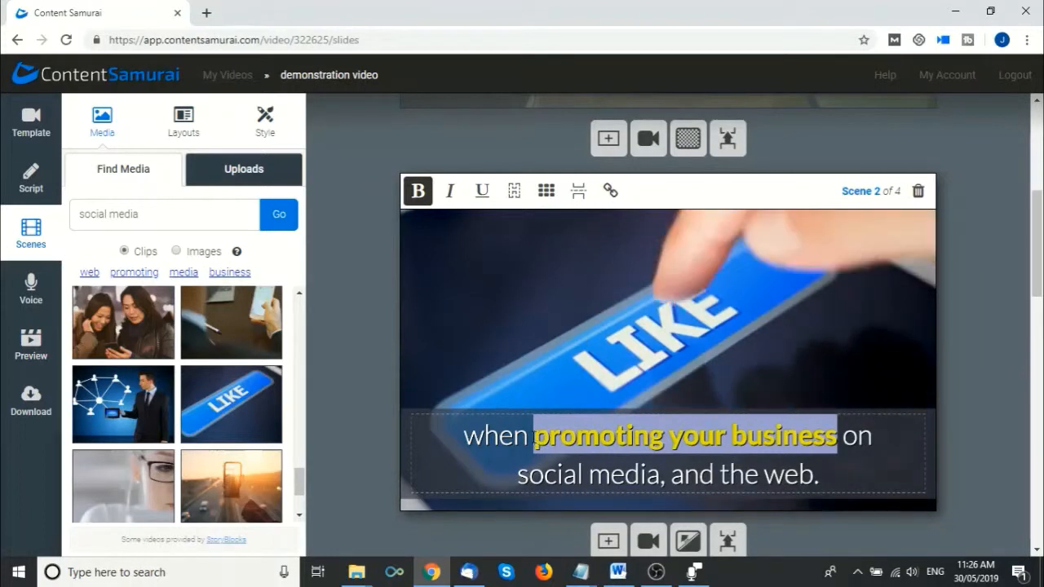
{"action": "left_click", "coordinate": [530, 437]}
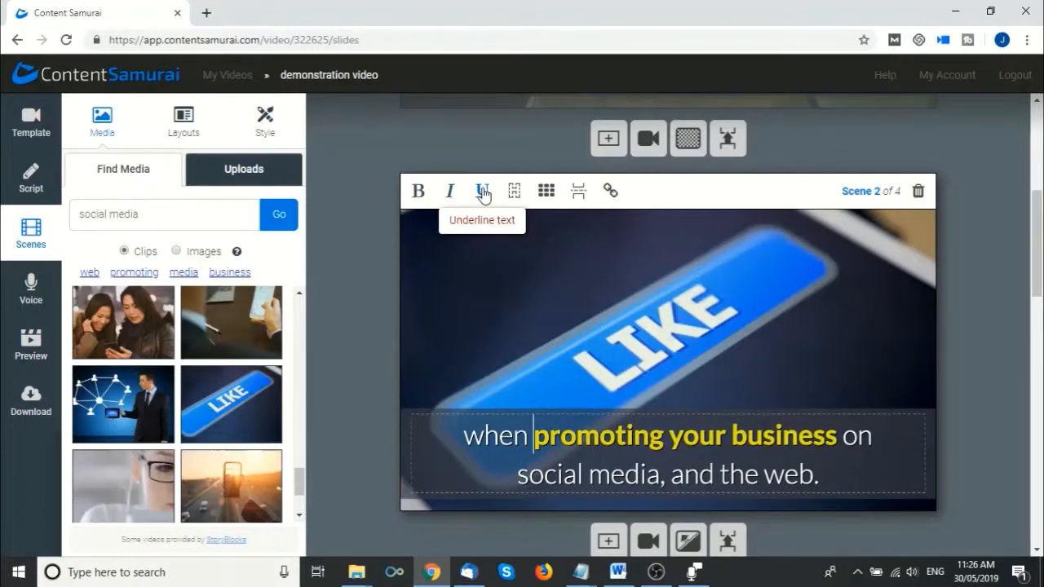
Review the clips and text of scenes 3 and 4 through to the end of the scene list.
{"action": "scroll", "coordinate": [563, 393], "scroll_direction": "down", "scroll_amount": 2}
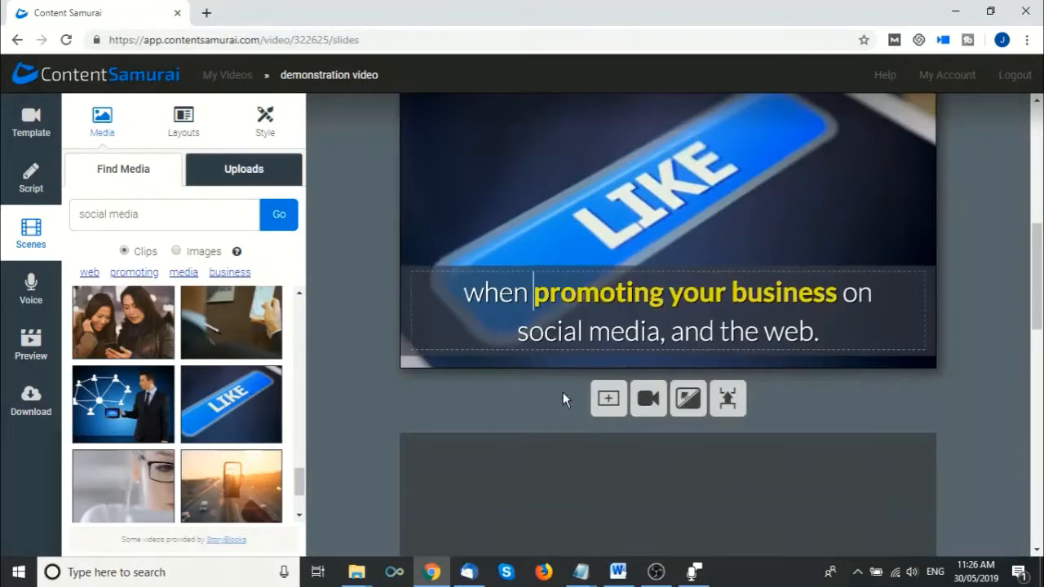
{"action": "scroll", "coordinate": [562, 392], "scroll_direction": "down", "scroll_amount": 1}
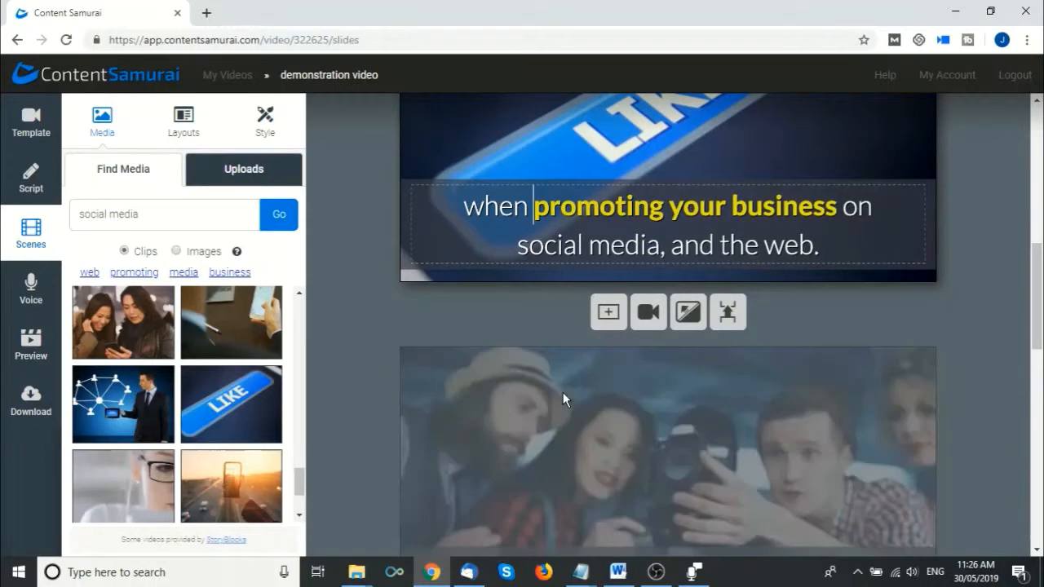
{"action": "scroll", "coordinate": [563, 392], "scroll_direction": "down", "scroll_amount": 3}
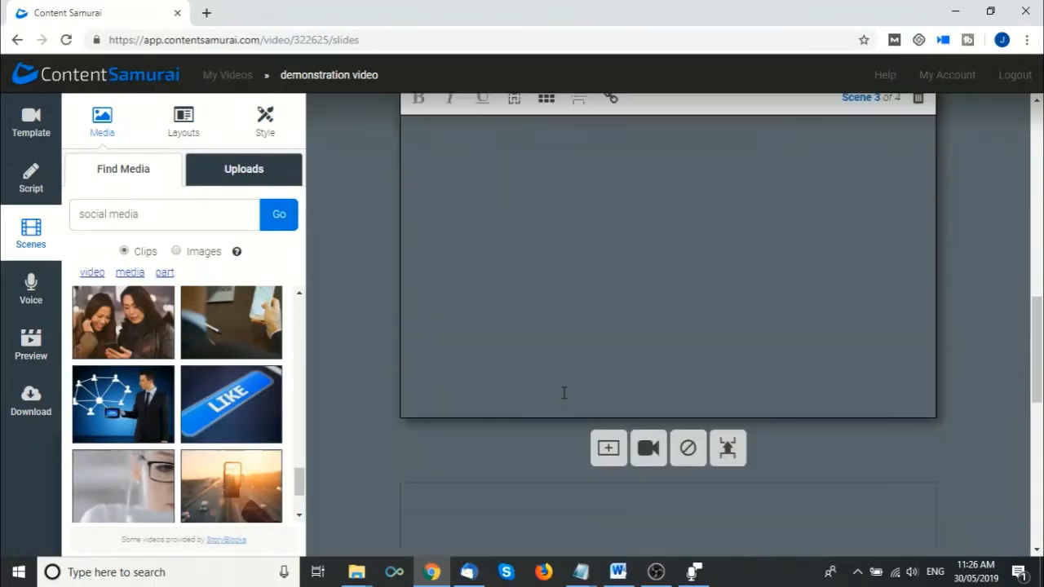
{"action": "scroll", "coordinate": [661, 366], "scroll_direction": "up", "scroll_amount": 1}
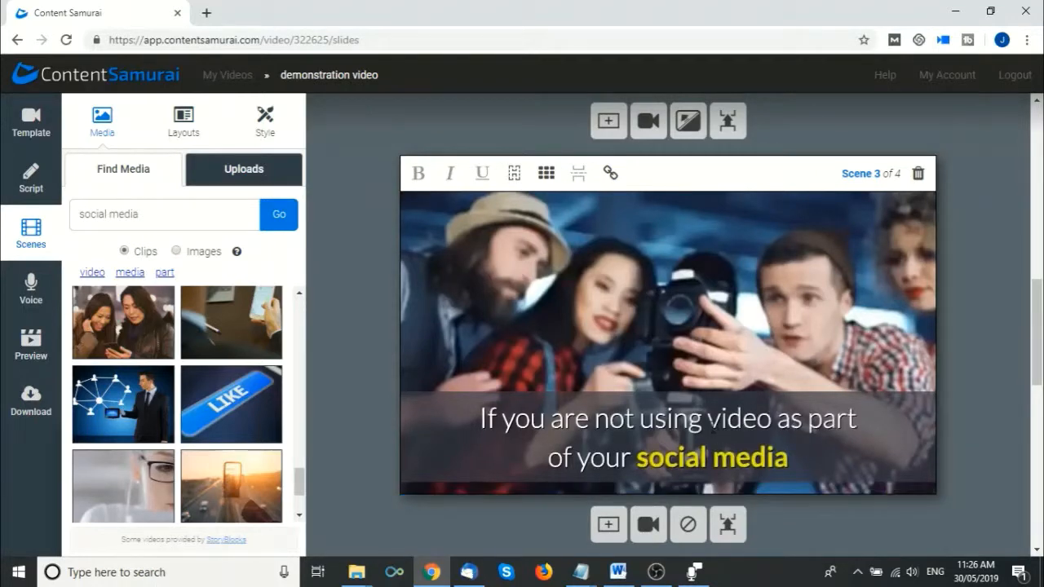
{"action": "scroll", "coordinate": [714, 432], "scroll_direction": "down", "scroll_amount": 2}
{"action": "scroll", "coordinate": [713, 428], "scroll_direction": "down", "scroll_amount": 3}
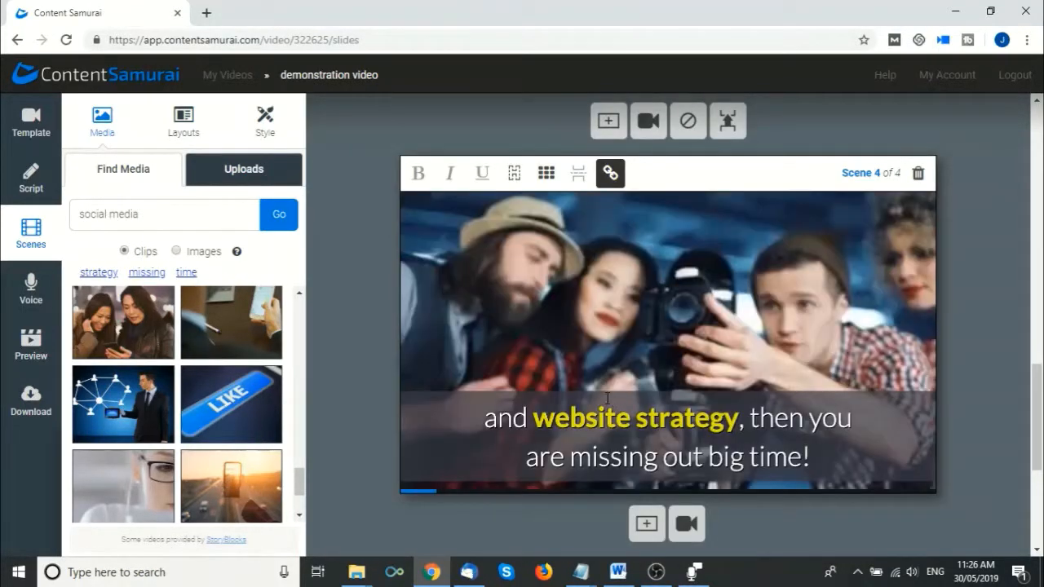
{"action": "scroll", "coordinate": [608, 394], "scroll_direction": "down", "scroll_amount": 3}
{"action": "scroll", "coordinate": [606, 392], "scroll_direction": "down", "scroll_amount": 1}
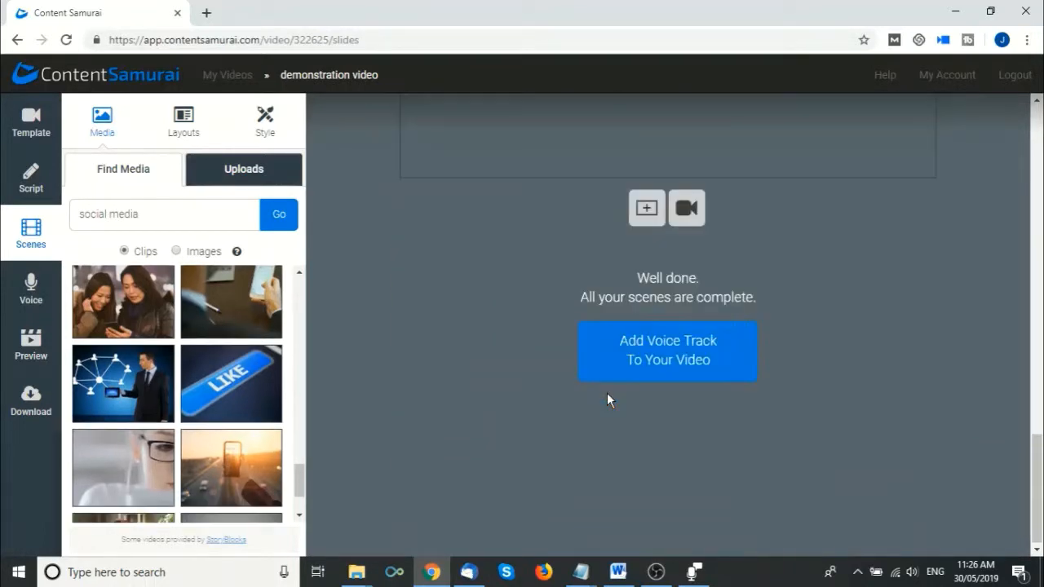
{"action": "scroll", "coordinate": [498, 387], "scroll_direction": "up", "scroll_amount": 3}
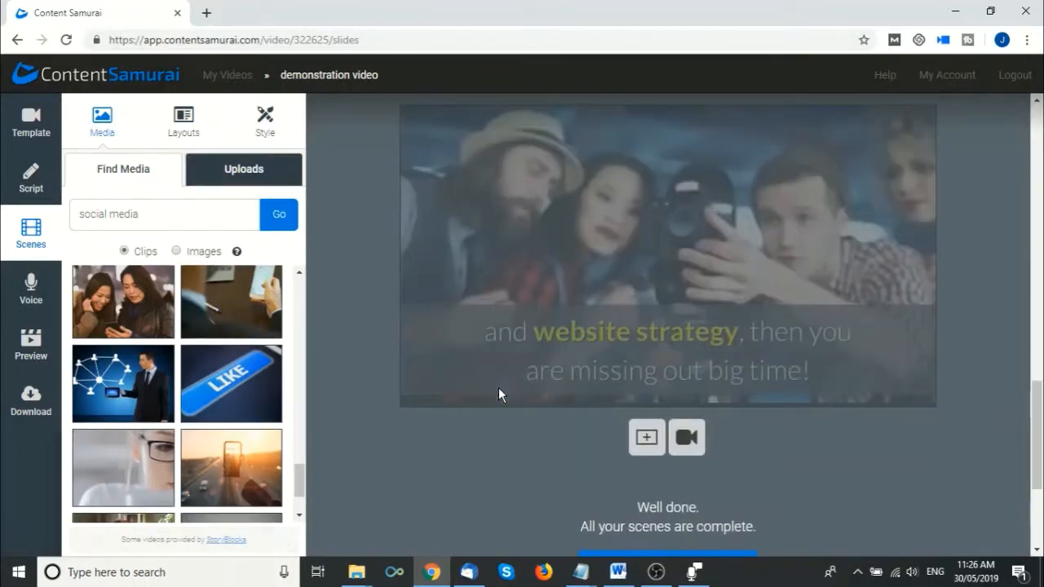
{"action": "left_click", "coordinate": [457, 381]}
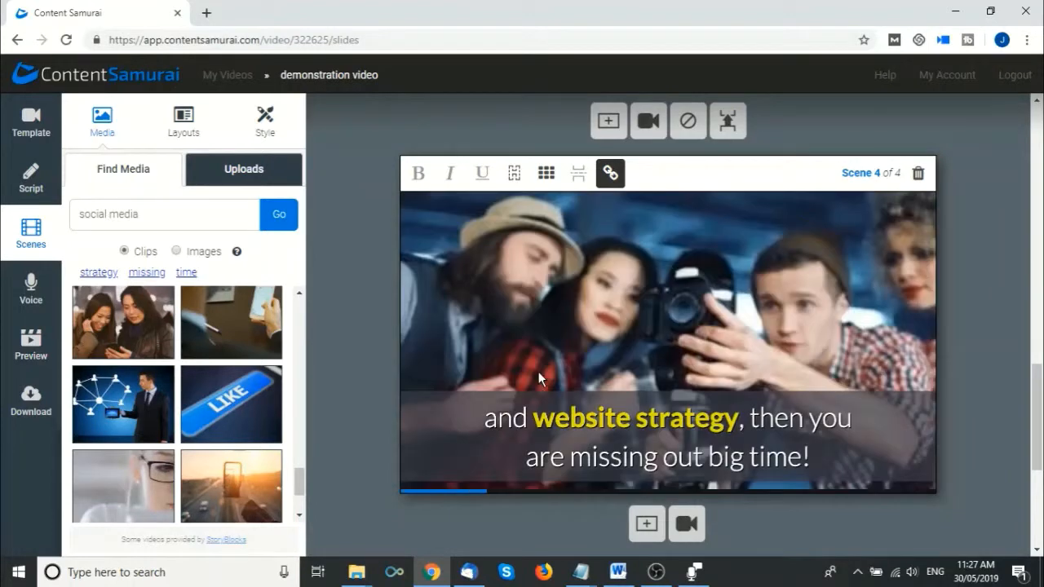
{"action": "scroll", "coordinate": [538, 373], "scroll_direction": "down", "scroll_amount": 2}
{"action": "scroll", "coordinate": [538, 379], "scroll_direction": "down", "scroll_amount": 2}
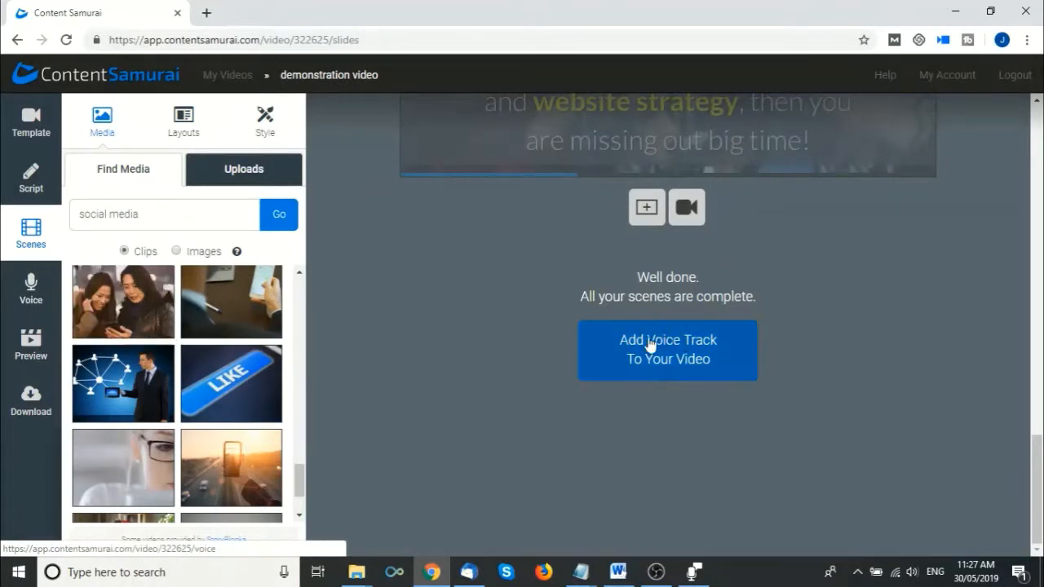
Examine the voice track options for recording and uploading a voice, and return to Auto-voice.
{"action": "left_click", "coordinate": [31, 287]}
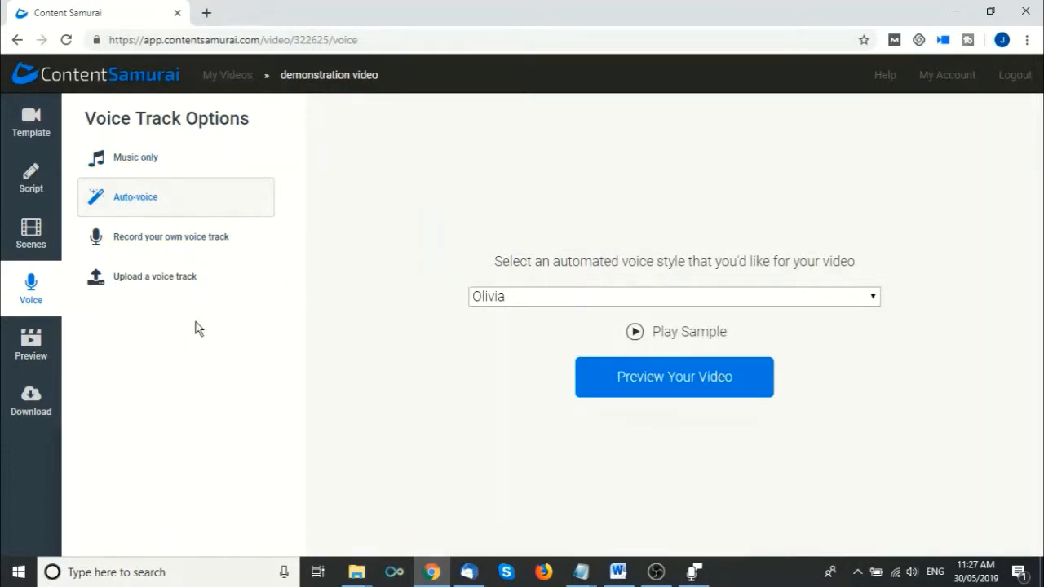
{"action": "left_click", "coordinate": [155, 242]}
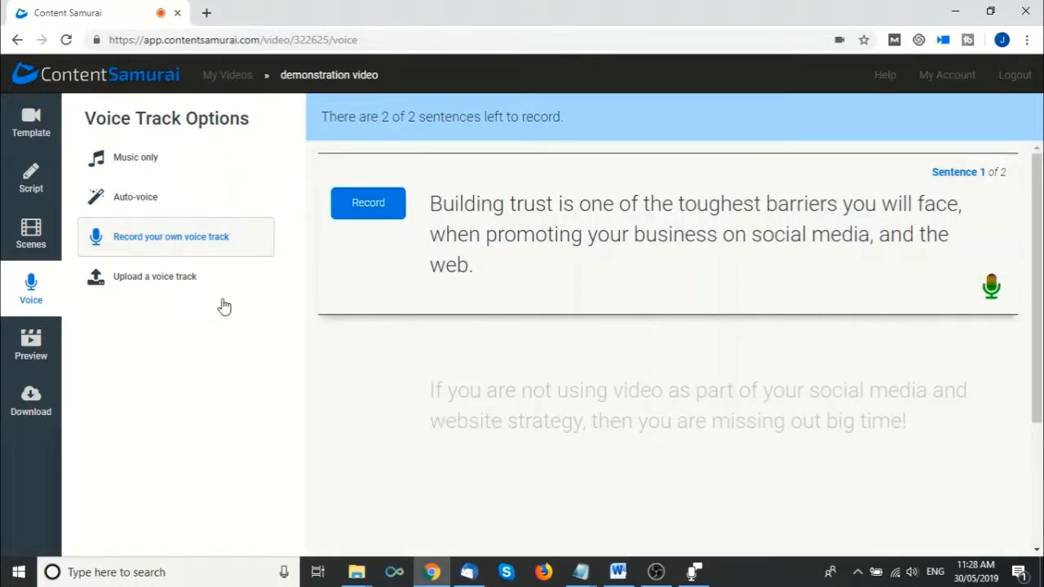
{"action": "left_click", "coordinate": [142, 282]}
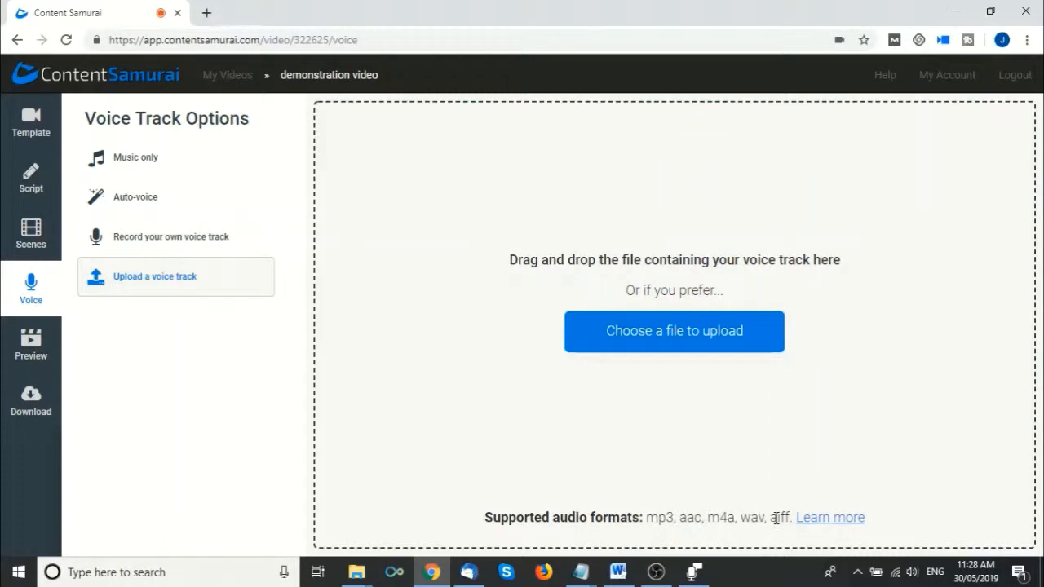
{"action": "left_click", "coordinate": [133, 201]}
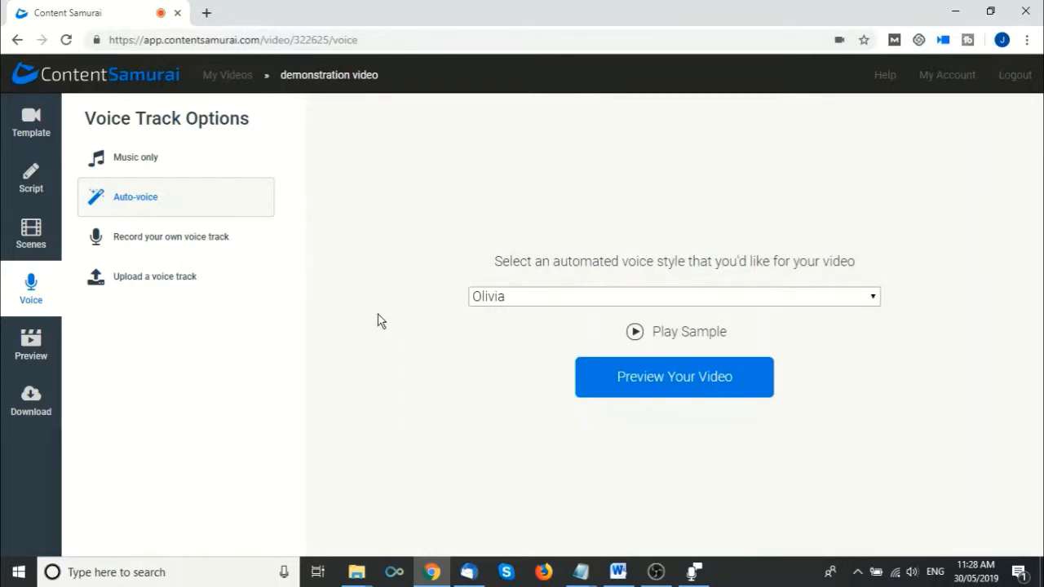
Choose the USA voice Olivia as the automated voice style and play its sample.
{"action": "key", "text": "alt+Tab"}
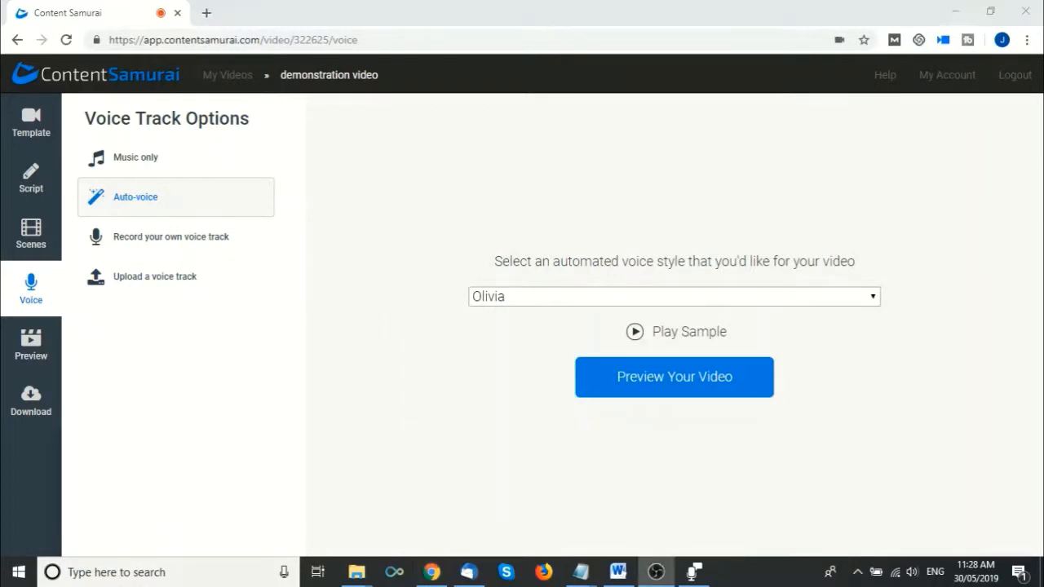
{"action": "left_click", "coordinate": [874, 298]}
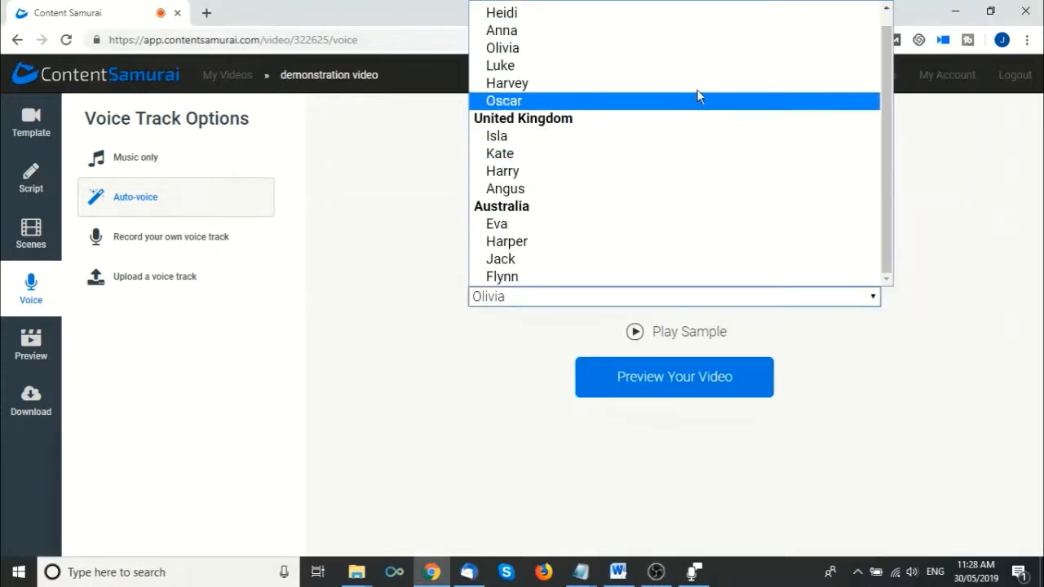
{"action": "scroll", "coordinate": [889, 66], "scroll_direction": "up", "scroll_amount": 1}
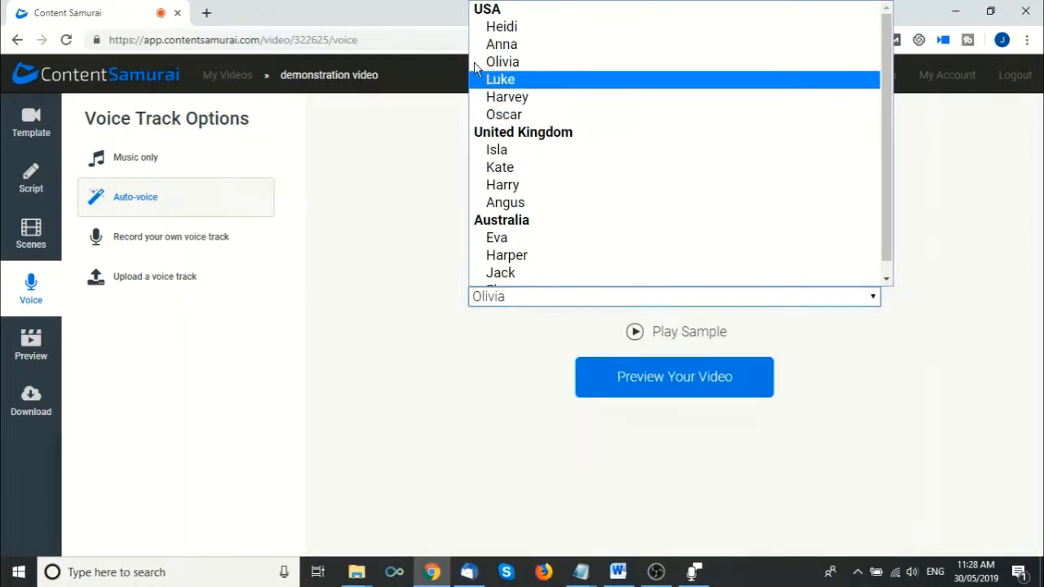
{"action": "left_click", "coordinate": [502, 64]}
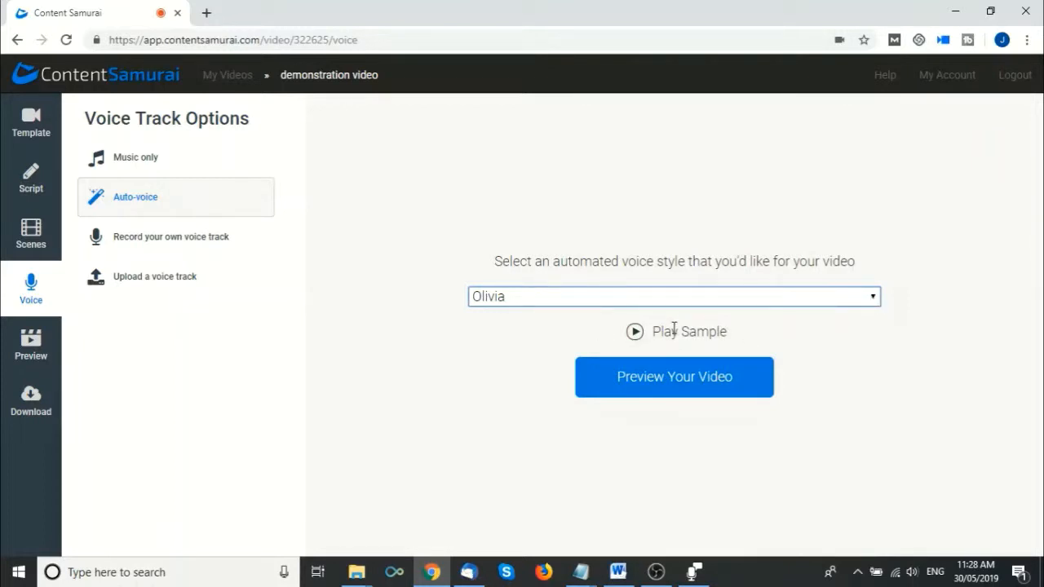
{"action": "left_click", "coordinate": [636, 332]}
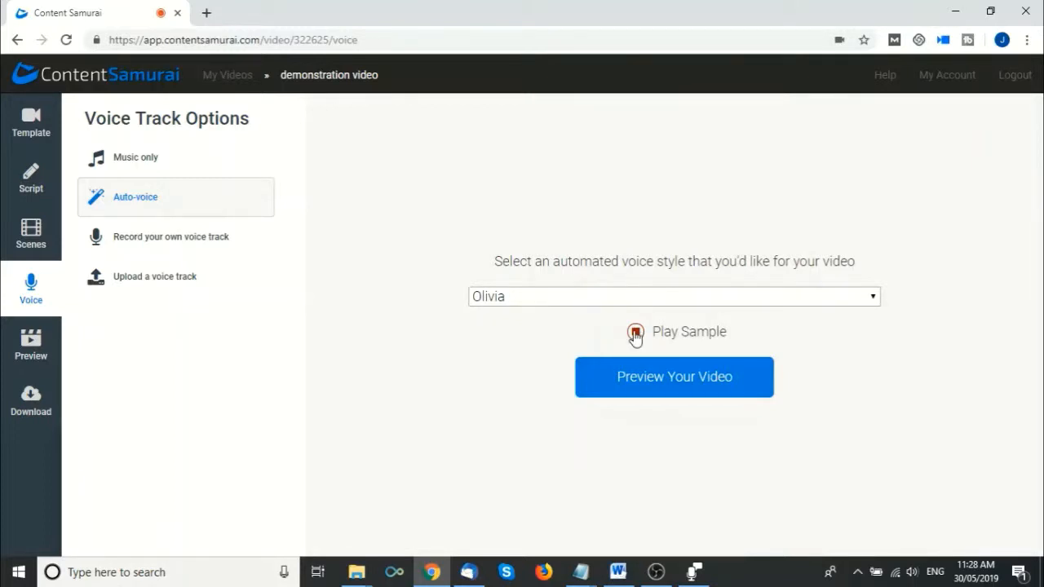
Set the automated voice style to Luke, listen to its sample, and generate the video preview.
{"action": "left_click", "coordinate": [874, 298]}
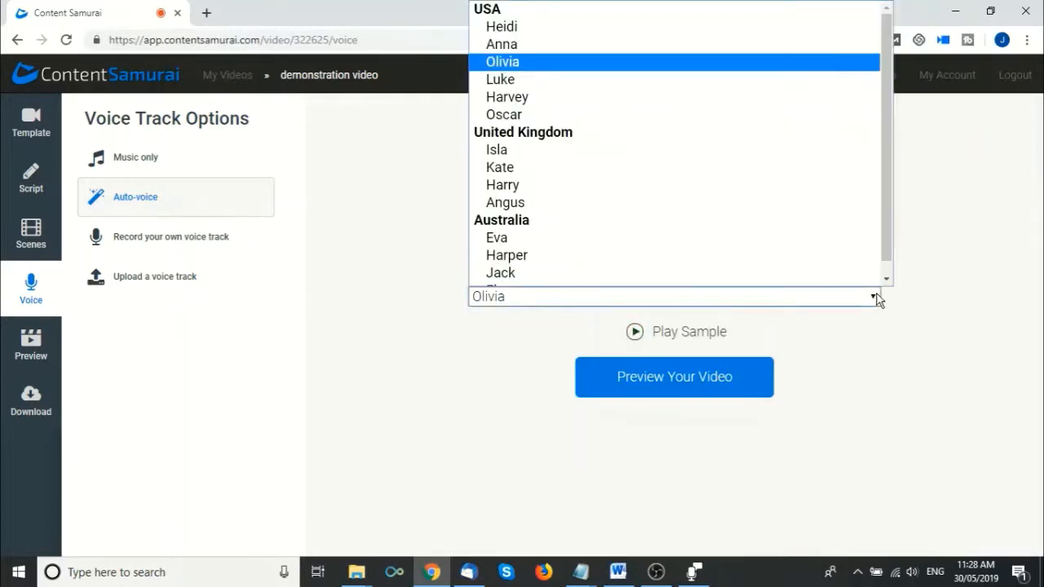
{"action": "scroll", "coordinate": [518, 33], "scroll_direction": "up", "scroll_amount": 1}
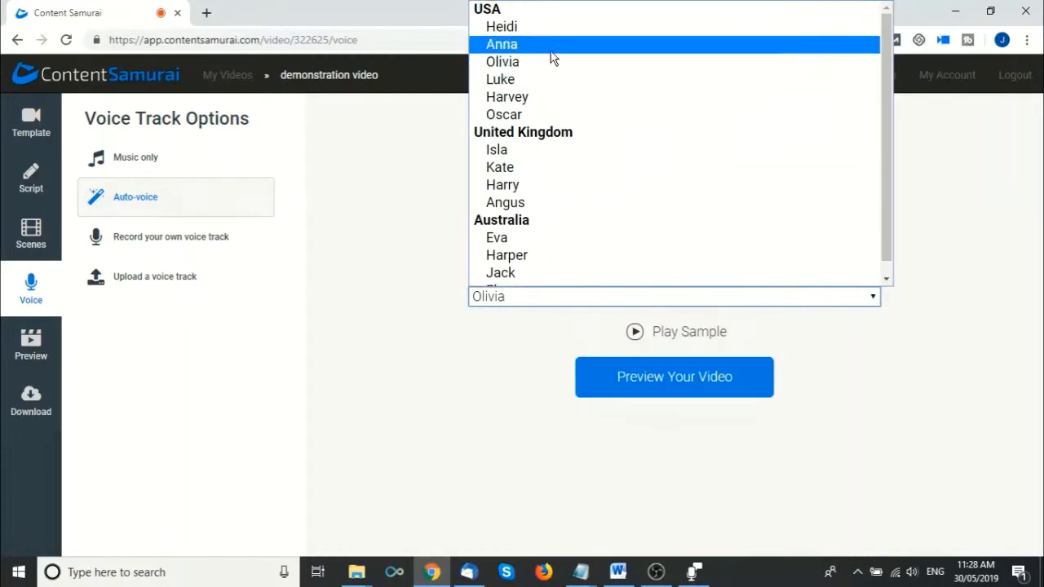
{"action": "left_click", "coordinate": [506, 79]}
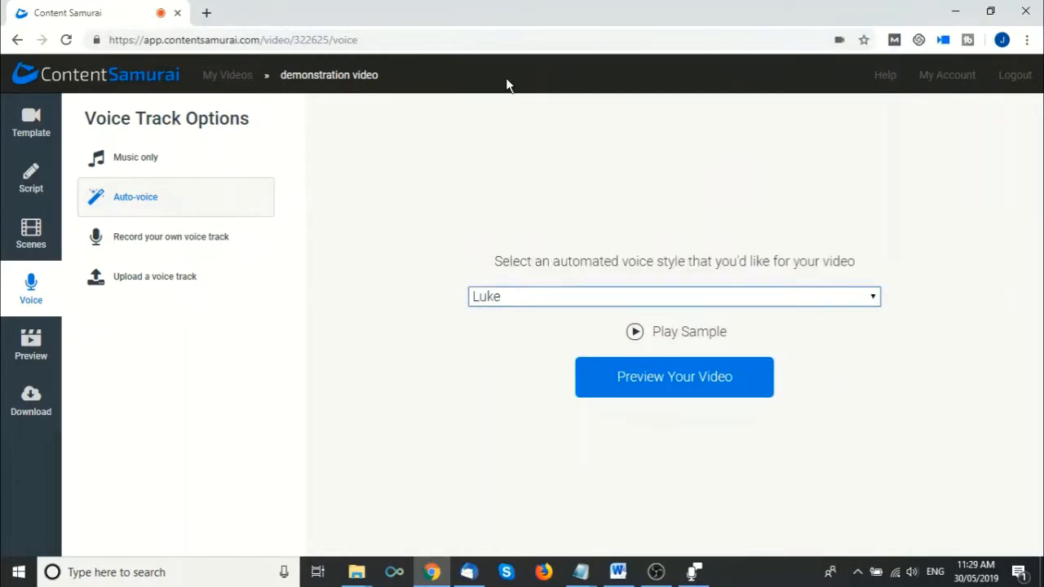
{"action": "left_click", "coordinate": [635, 333]}
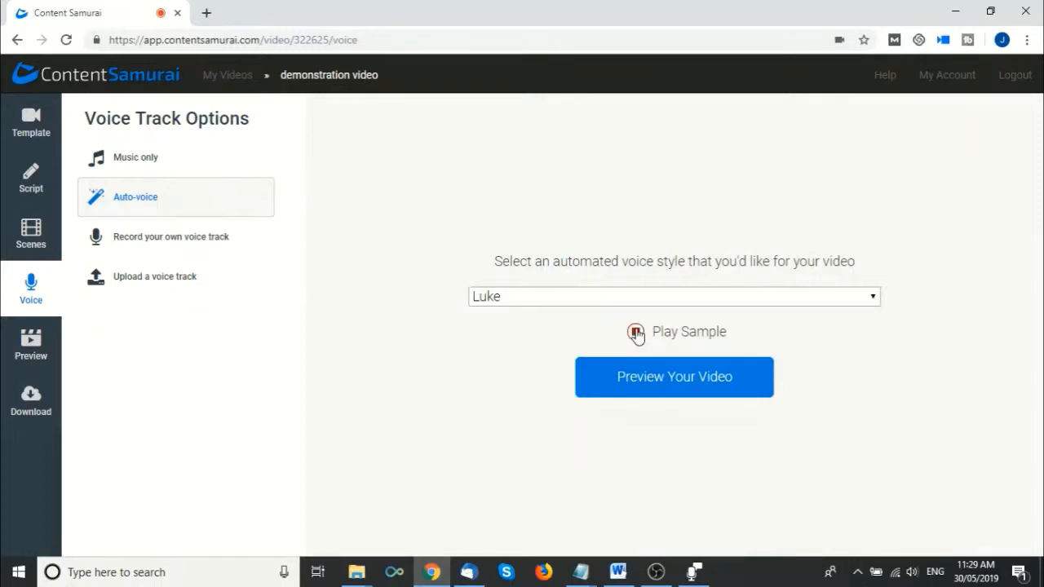
{"action": "left_click", "coordinate": [636, 334]}
{"action": "left_click", "coordinate": [677, 379]}
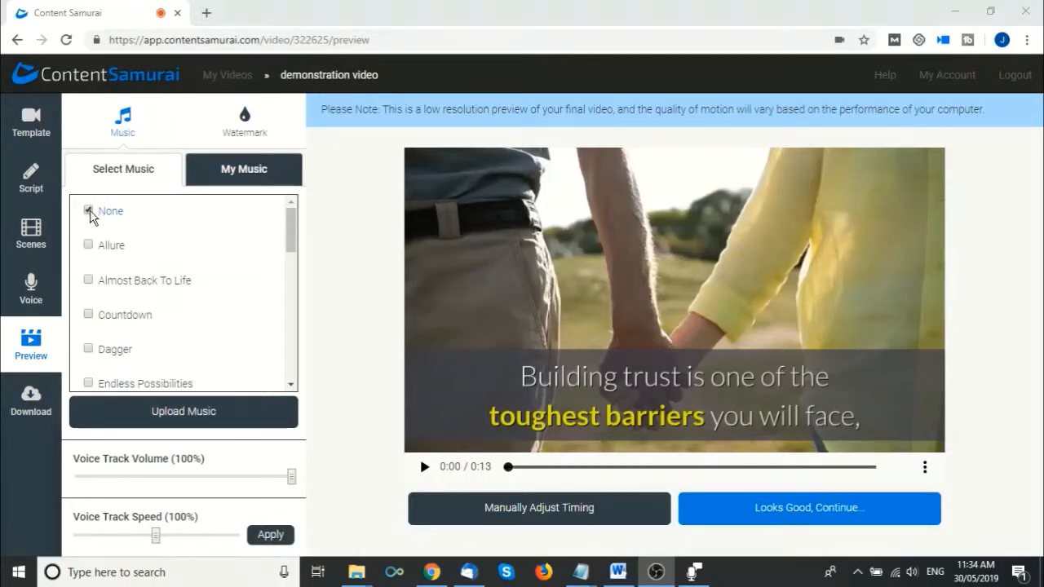
Select Allure as the video's background music and play the track.
{"action": "mouse_move", "coordinate": [86, 243]}
{"action": "left_click", "coordinate": [90, 249]}
{"action": "left_click", "coordinate": [90, 248]}
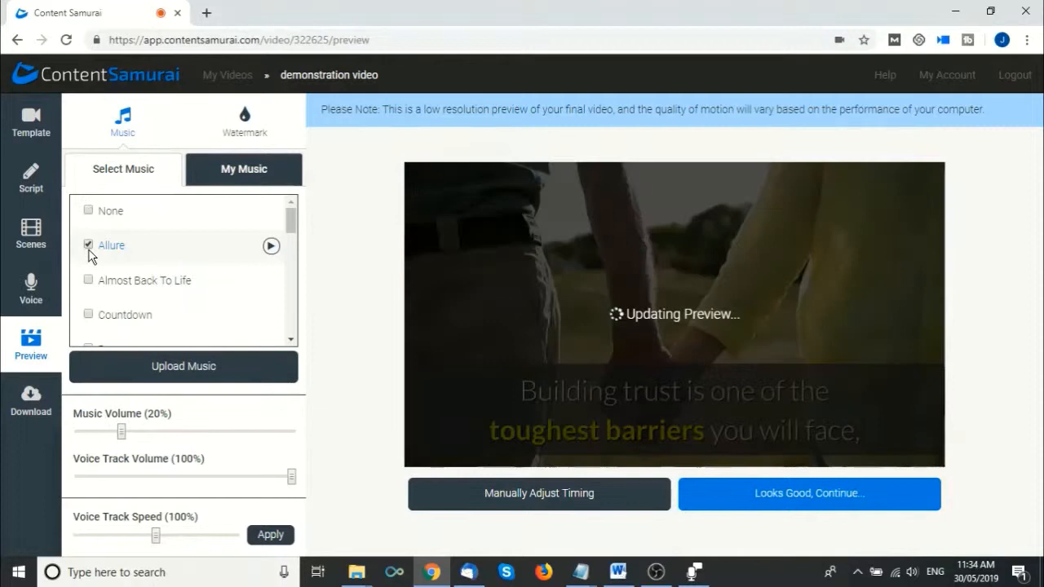
{"action": "left_click", "coordinate": [271, 247]}
Switch the background music to Almost Back To Life and play the track.
{"action": "left_click", "coordinate": [87, 280]}
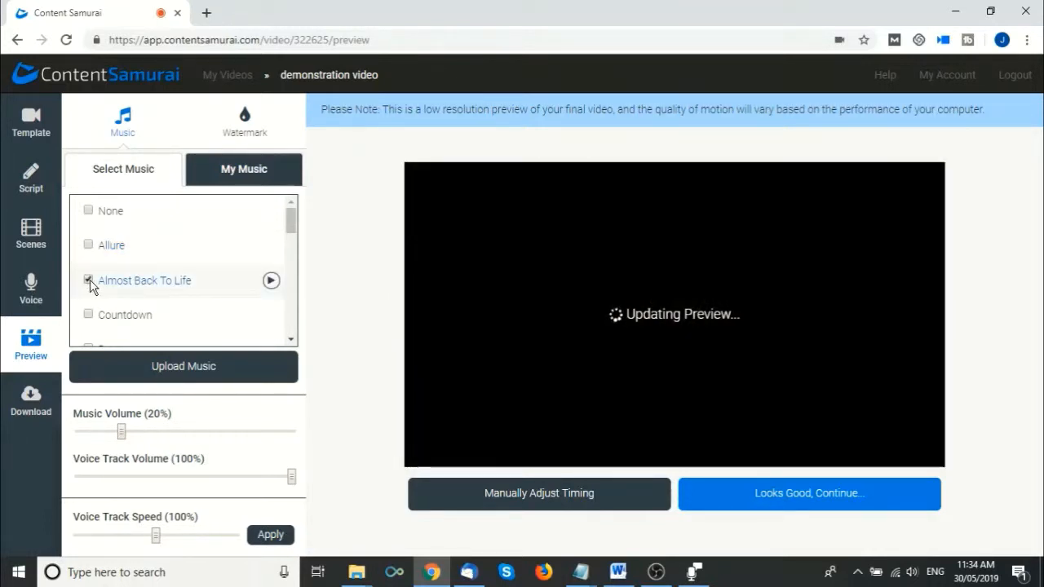
{"action": "left_click", "coordinate": [271, 281]}
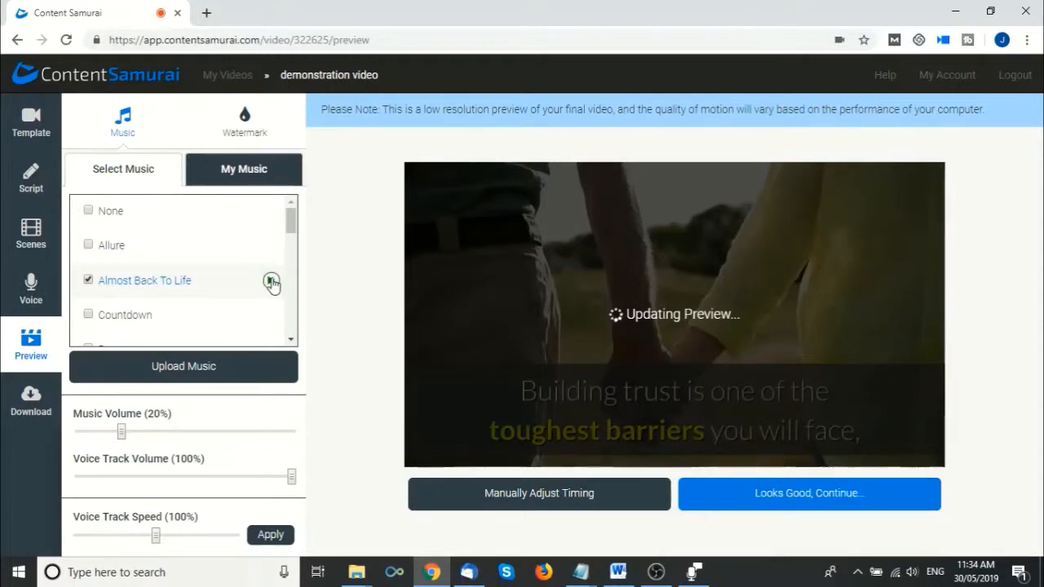
Listen to the sample of the Almost Back To Life track and stop its playback.
{"action": "left_click", "coordinate": [271, 282]}
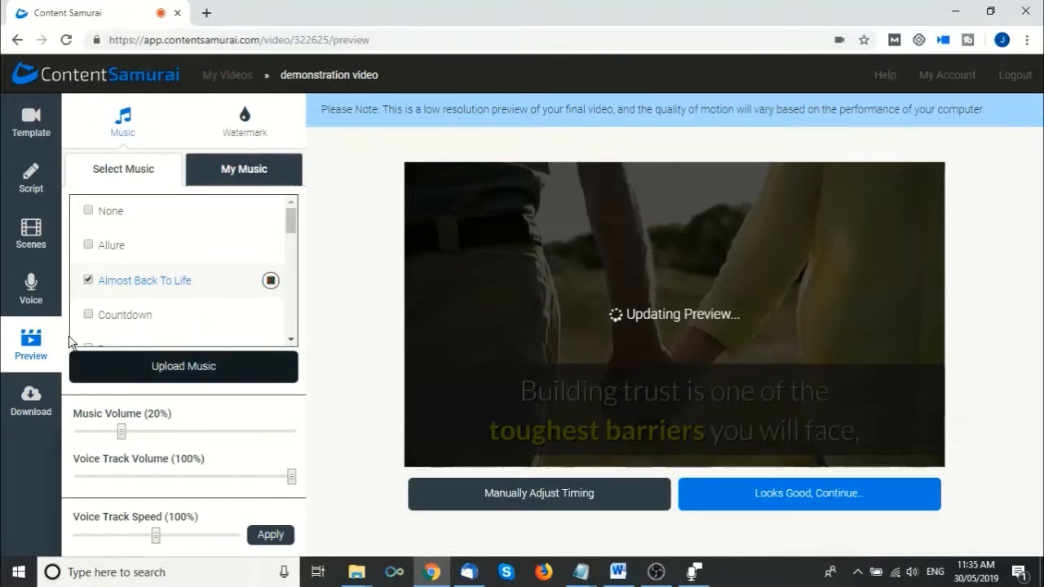
{"action": "left_click", "coordinate": [271, 283]}
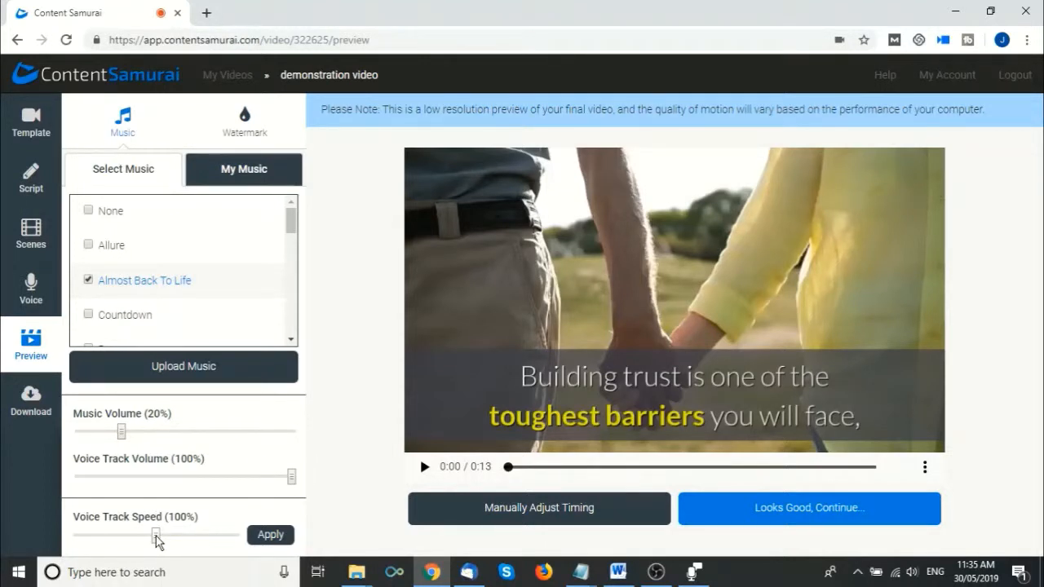
Apply a voice track speed of 85% and play the updated video preview, pausing it near the start of its replay.
{"action": "left_click_drag", "start_coordinate": [155, 537], "coordinate": [109, 541]}
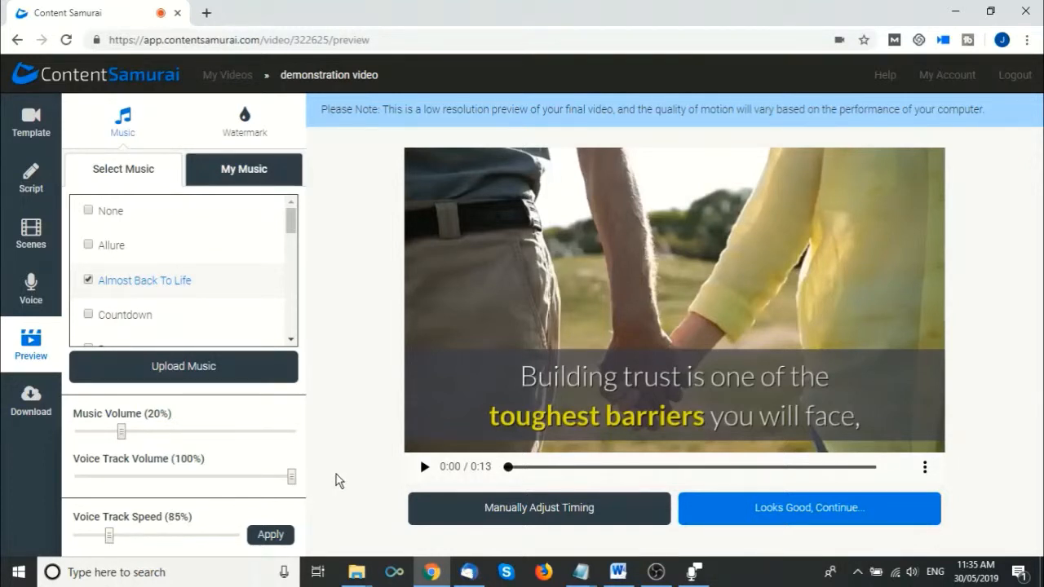
{"action": "left_click", "coordinate": [268, 535]}
{"action": "left_click", "coordinate": [423, 467]}
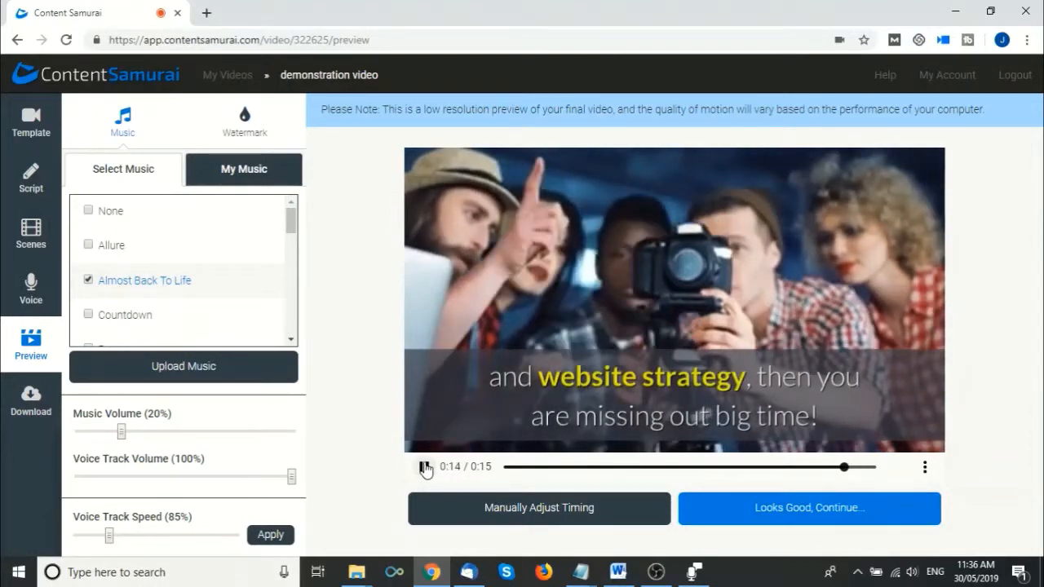
{"action": "left_click", "coordinate": [423, 467]}
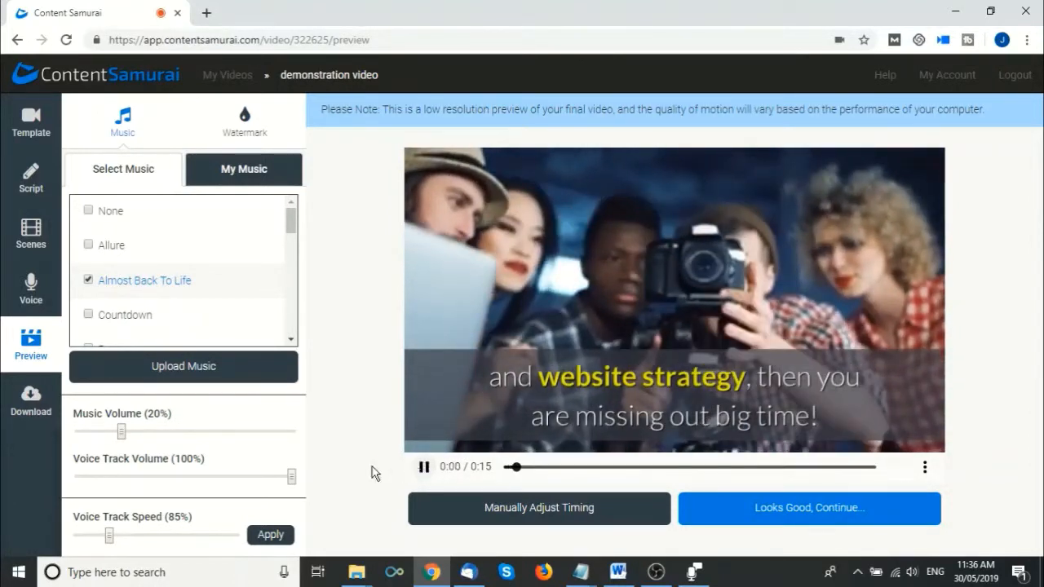
{"action": "left_click", "coordinate": [423, 470]}
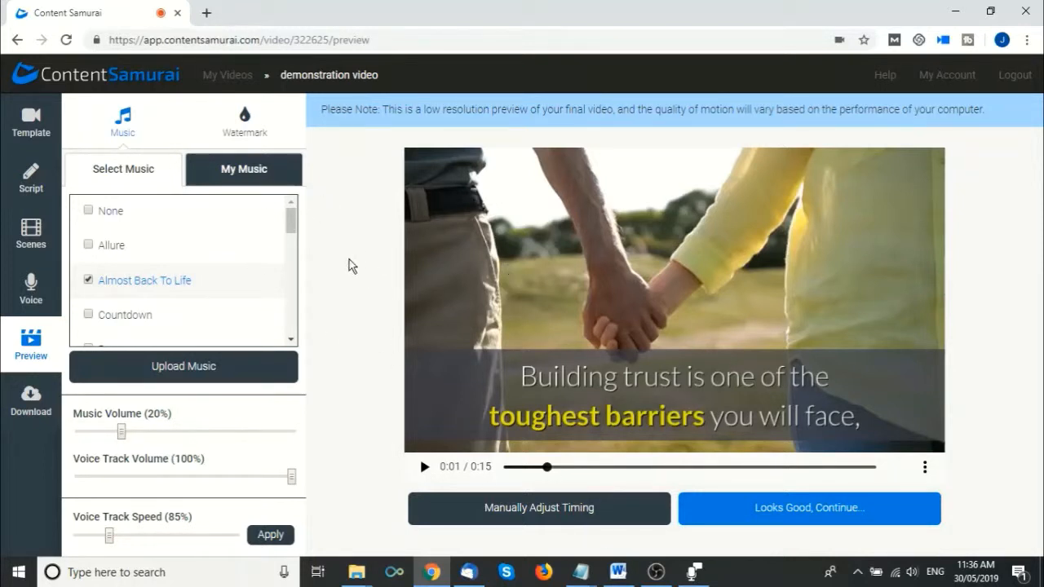
Apply the Cool promo video watermark and update it with its logo moved to the upper-right corner of the video frame.
{"action": "left_click", "coordinate": [245, 119]}
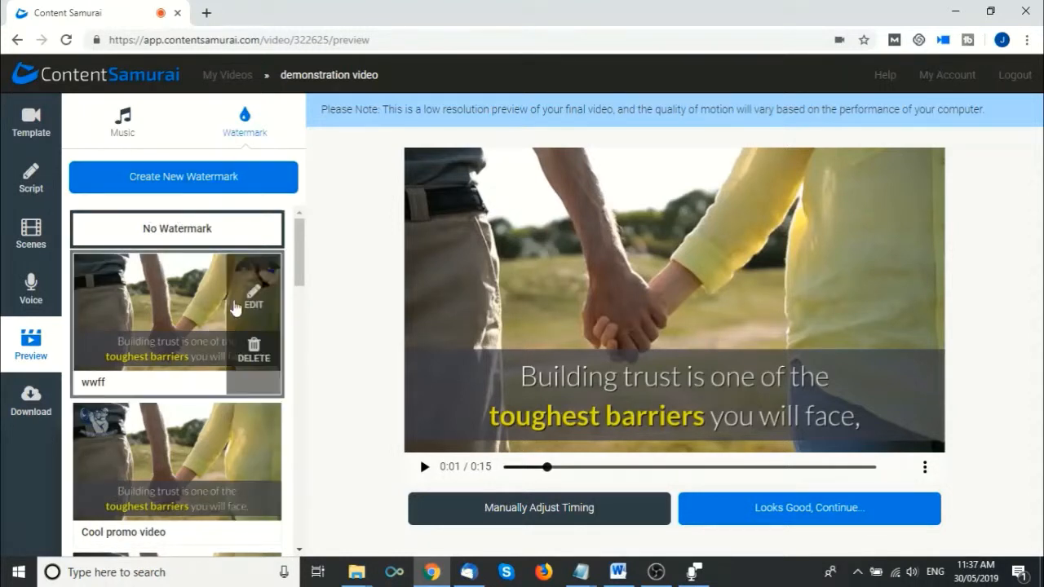
{"action": "left_click", "coordinate": [92, 419]}
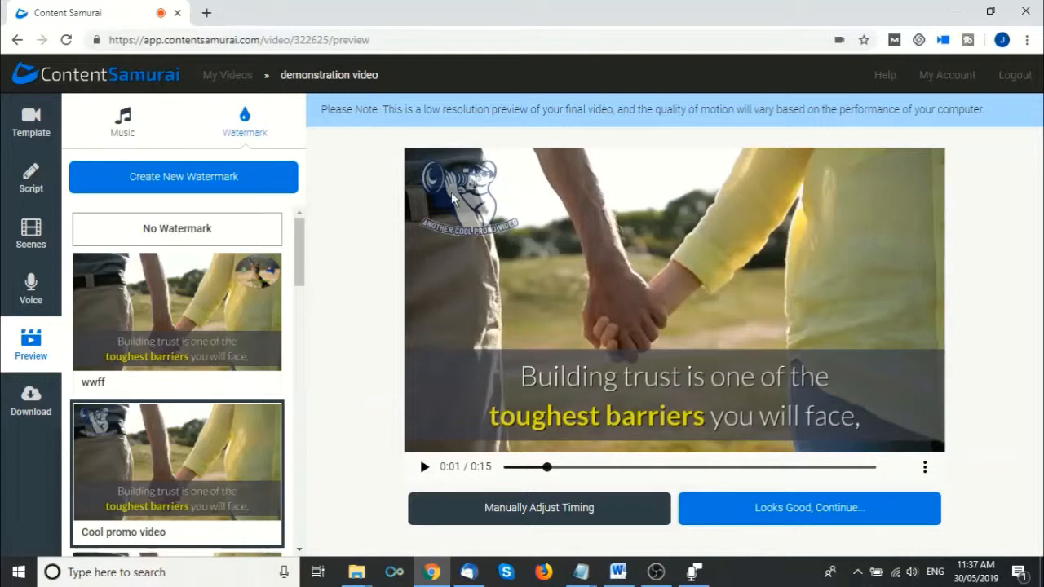
{"action": "mouse_move", "coordinate": [170, 431]}
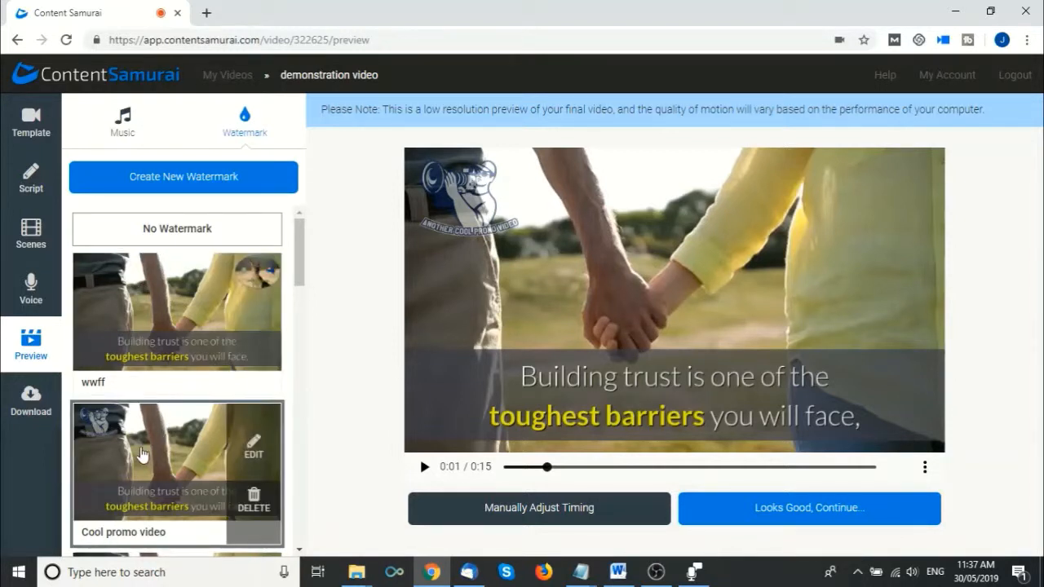
{"action": "left_click", "coordinate": [252, 446]}
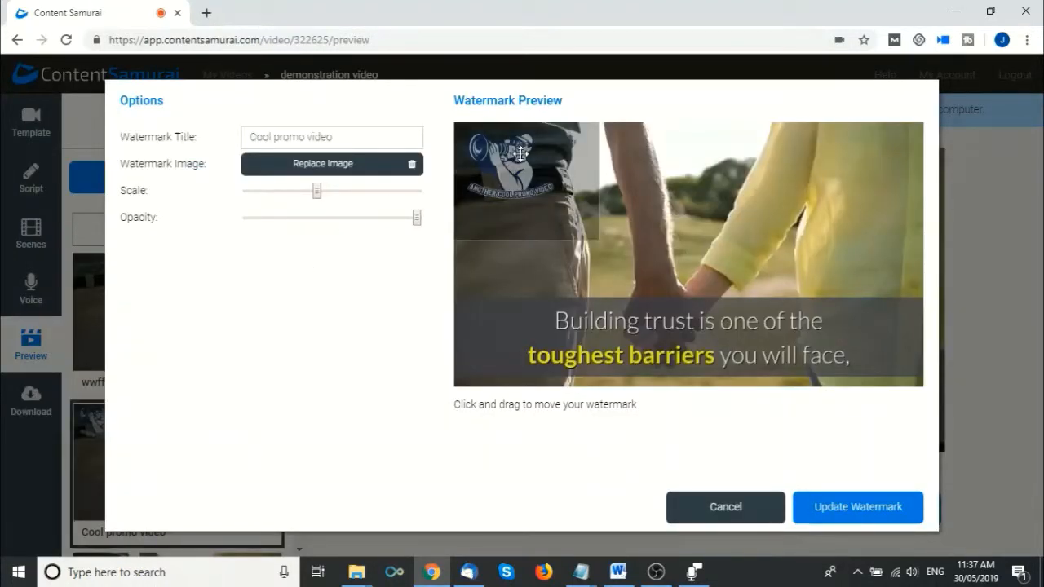
{"action": "left_click_drag", "start_coordinate": [591, 157], "coordinate": [863, 160]}
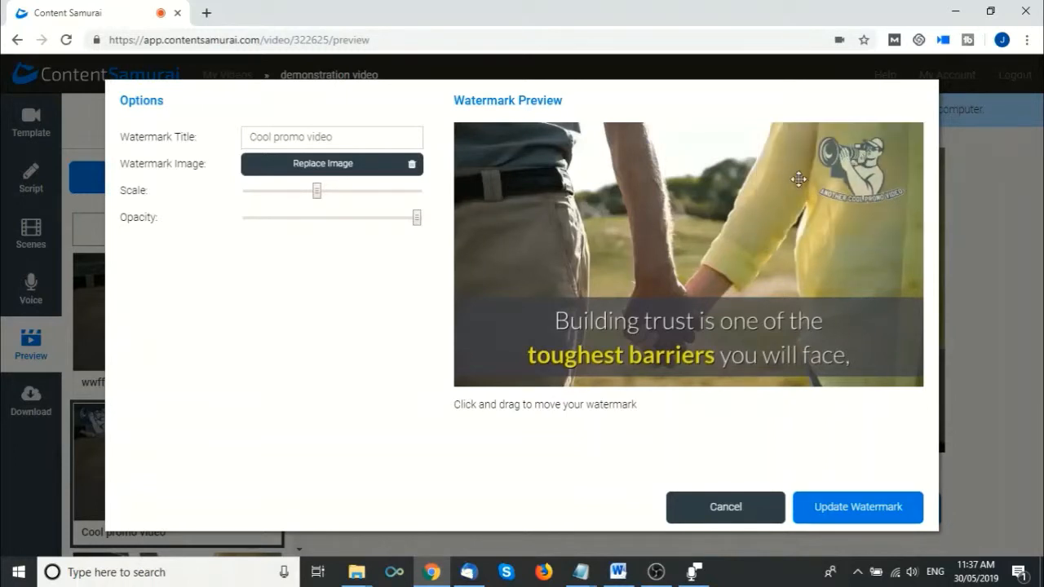
{"action": "left_click", "coordinate": [858, 508]}
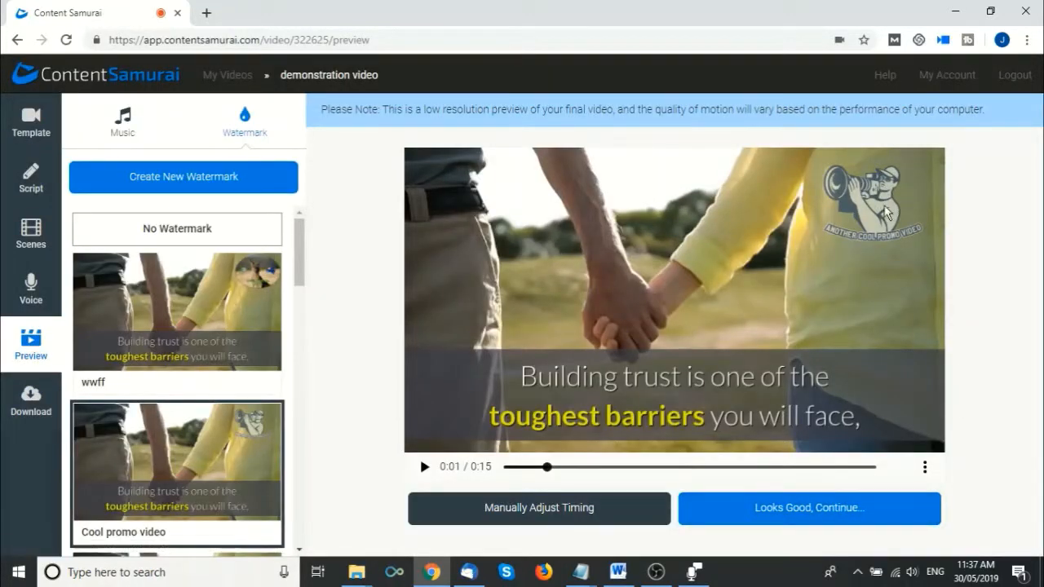